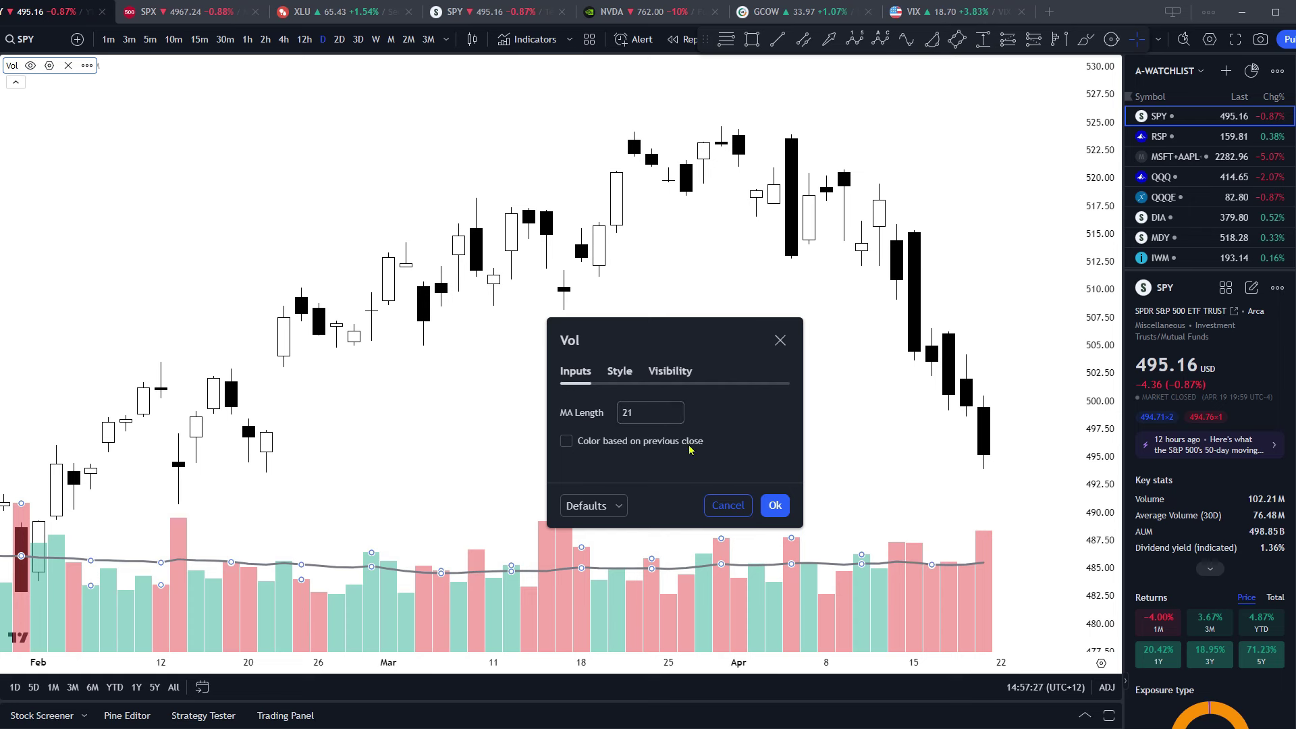
- Apply the Vol indicator settings with an MA length of 21
left_click(775, 505)
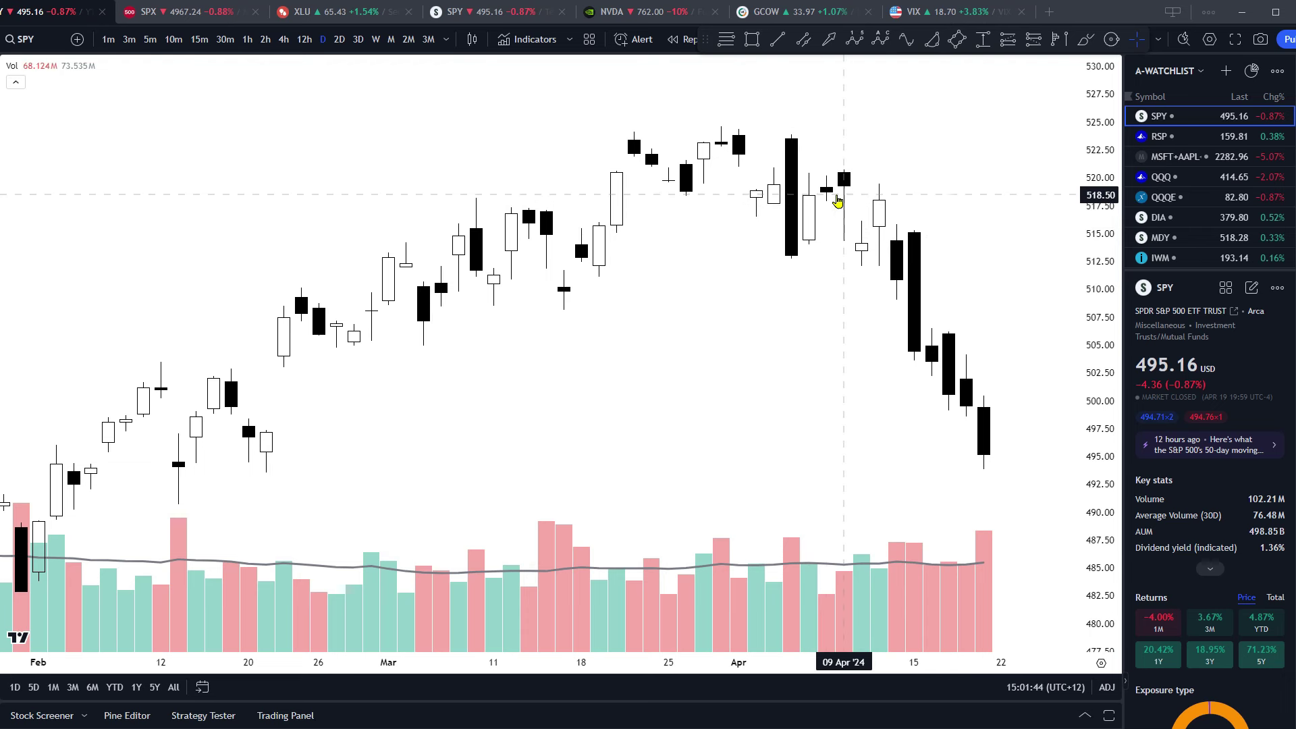
- Draw a Fibonacci retracement on the 4 April candle, from its low at 512.81 to its high at 523.96
left_click(726, 41)
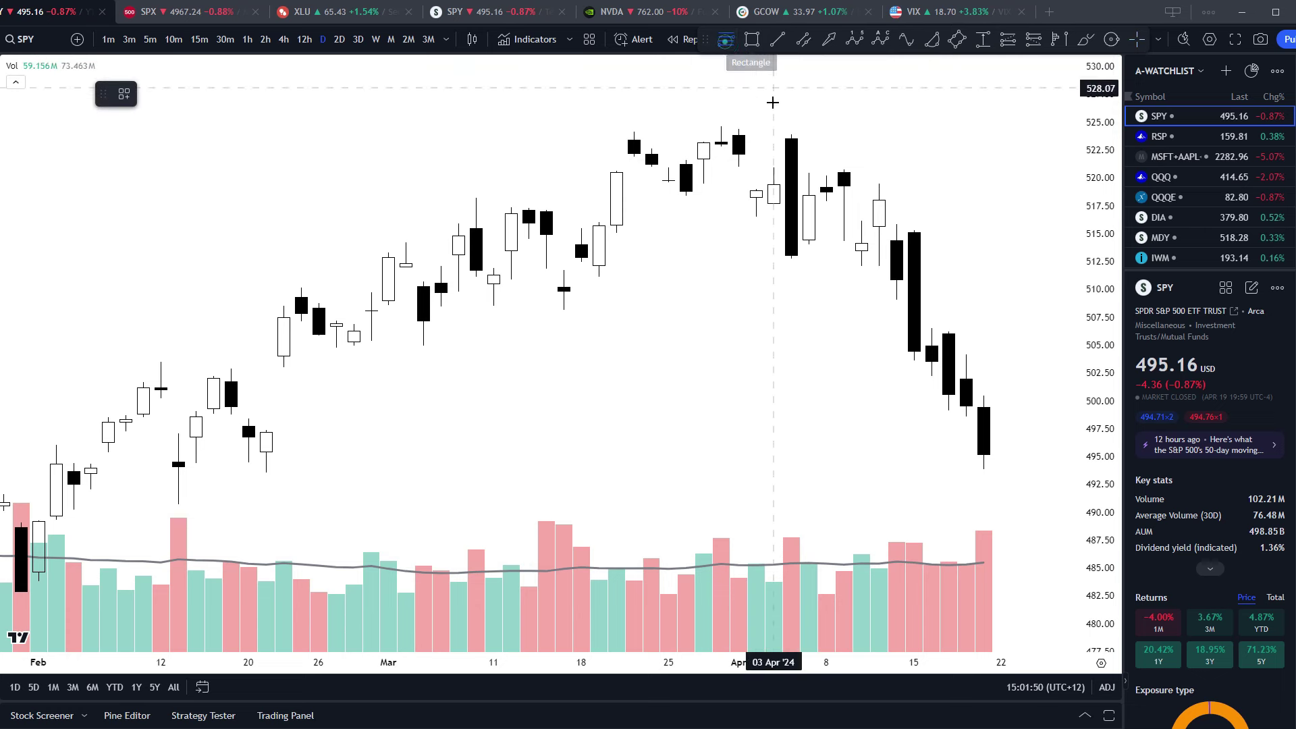
left_click(791, 258)
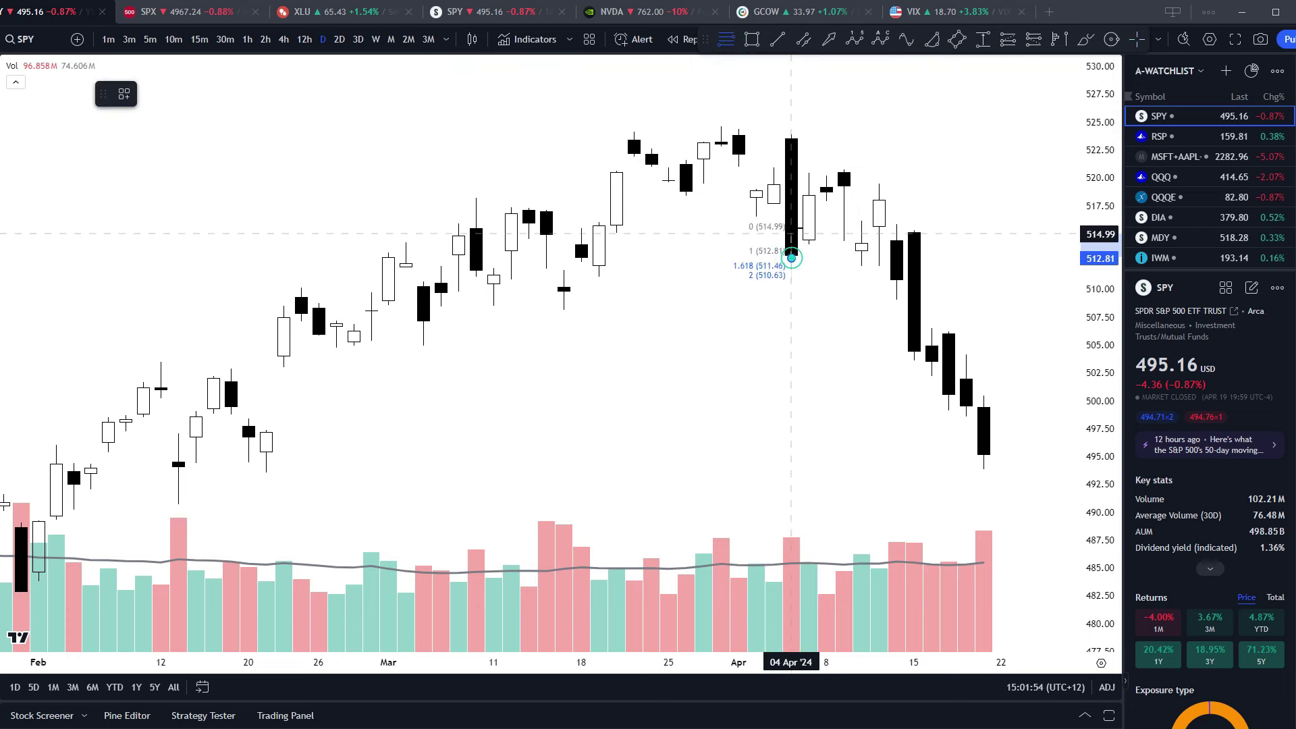
left_click(775, 135)
left_click(852, 135)
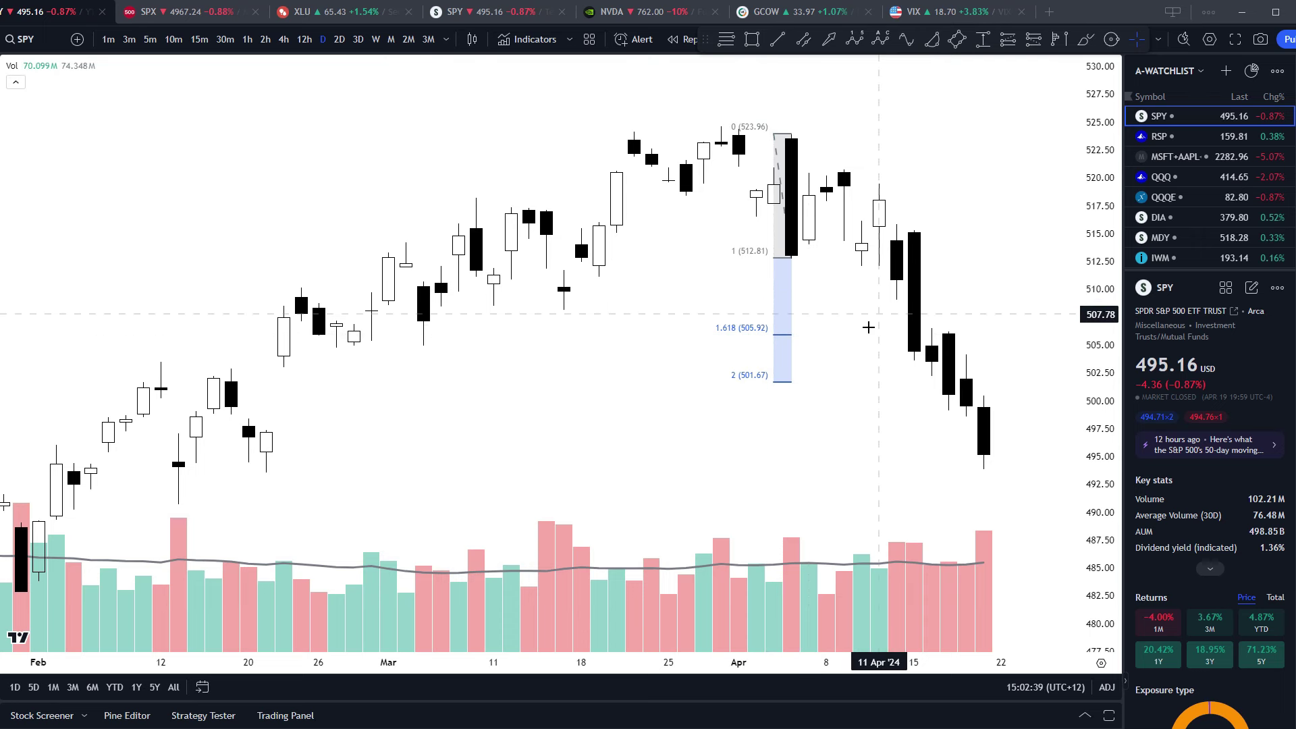
- Place a short position on the 8 April candle with its entry at 518.66 and its stop at about 524.94
left_click_drag(1045, 320, 999, 391)
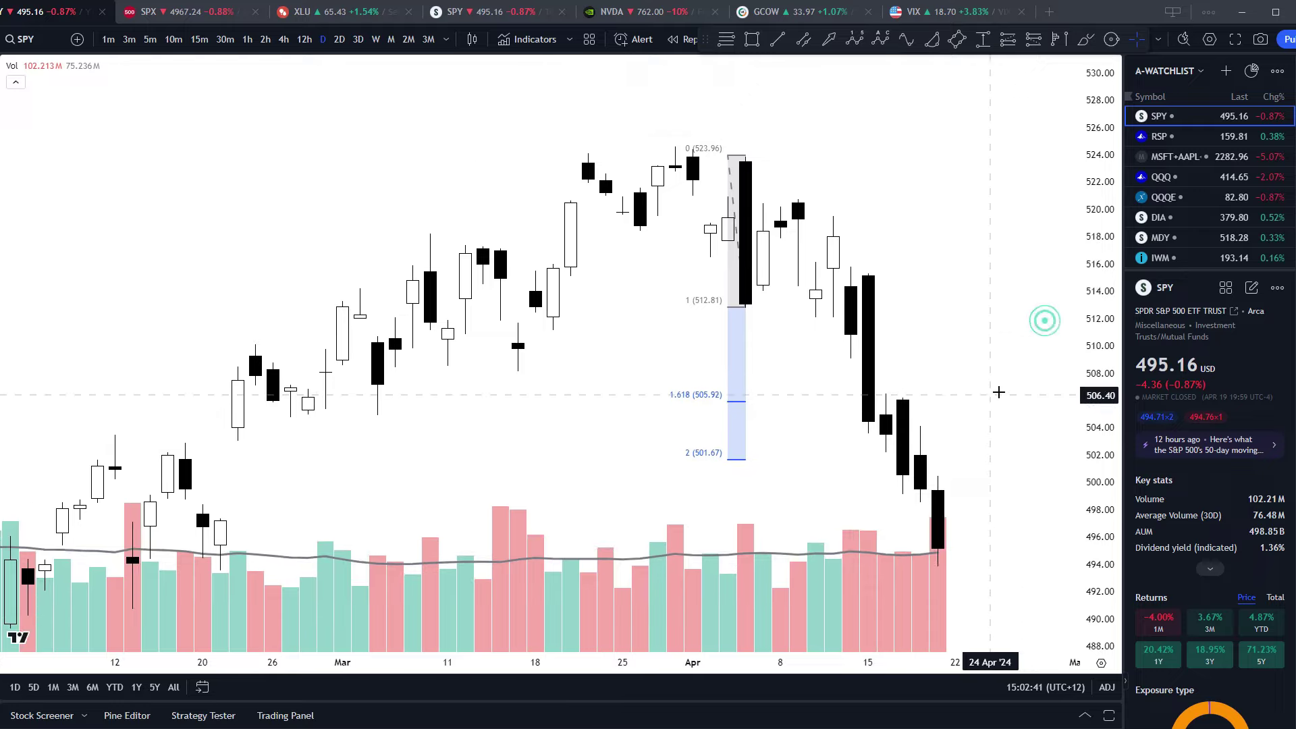
left_click(787, 233)
left_click_drag(781, 116, 780, 152)
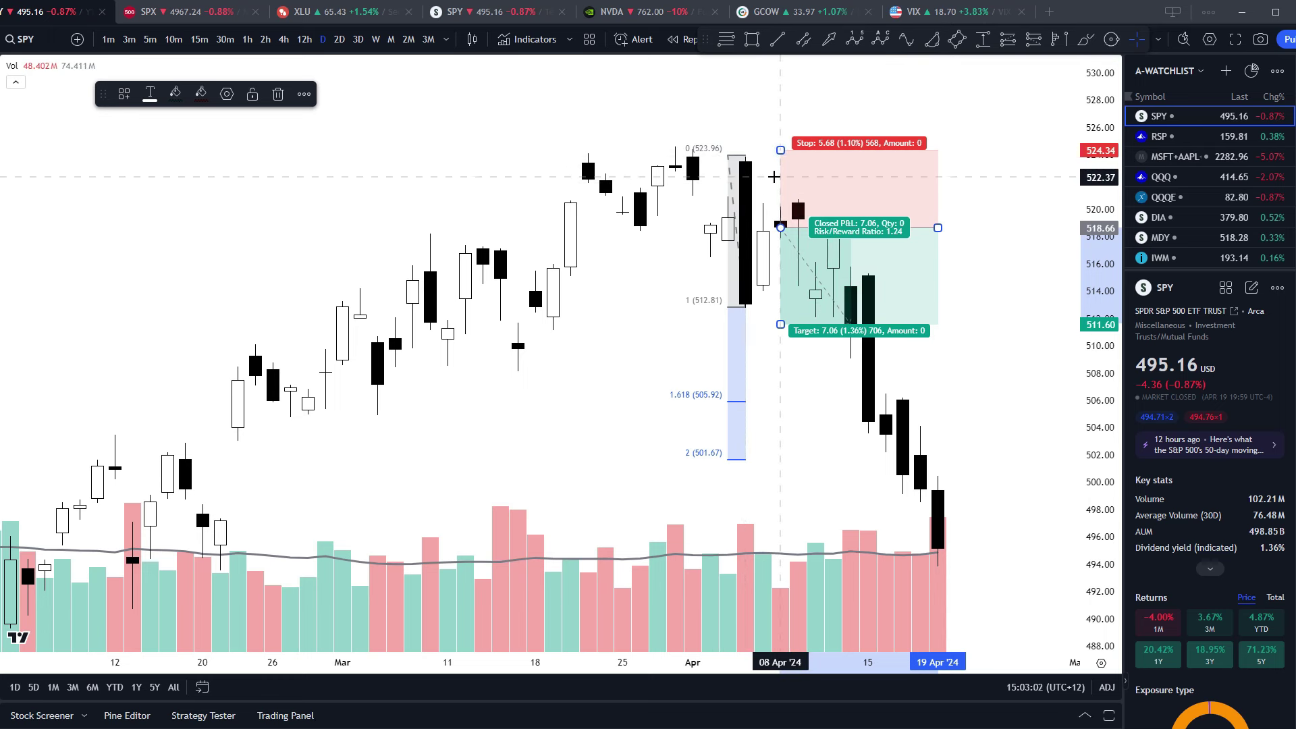
left_click_drag(781, 149, 783, 124)
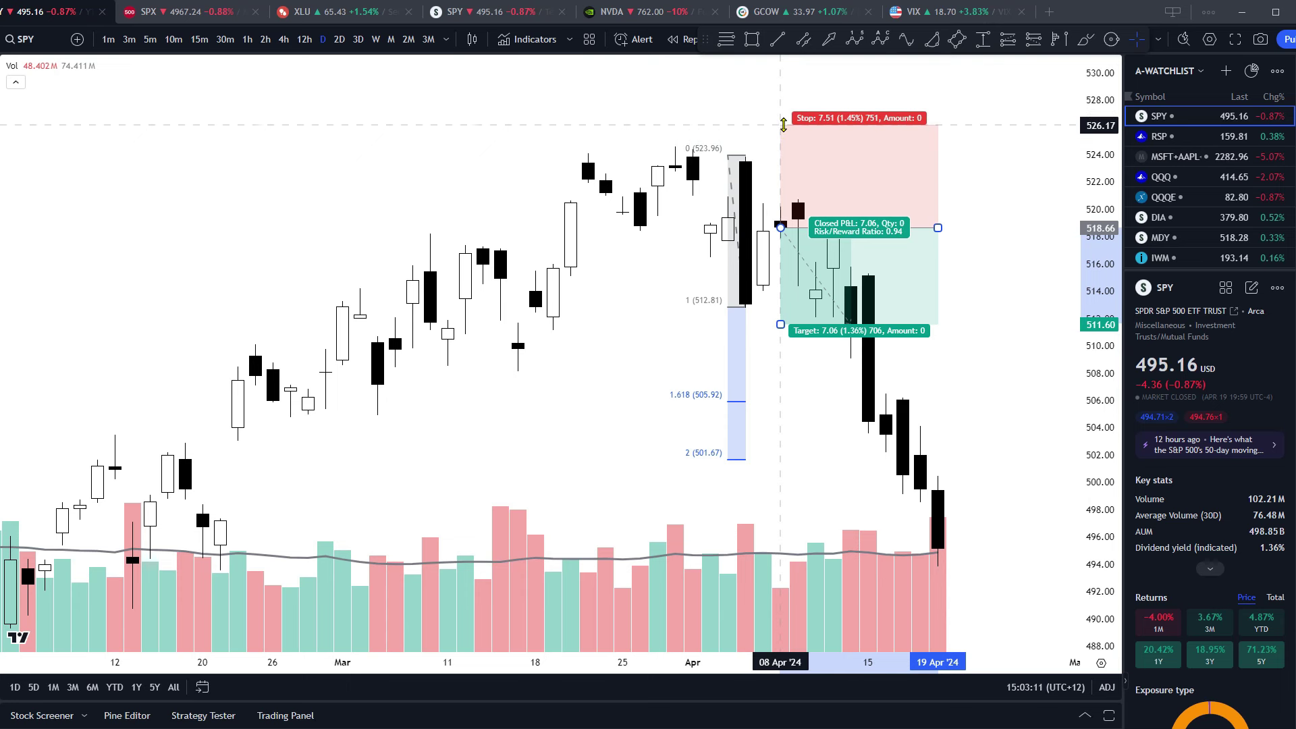
mouse_move(783, 125)
left_mouse_down()
mouse_move(783, 169)
mouse_move(782, 142)
left_mouse_up()
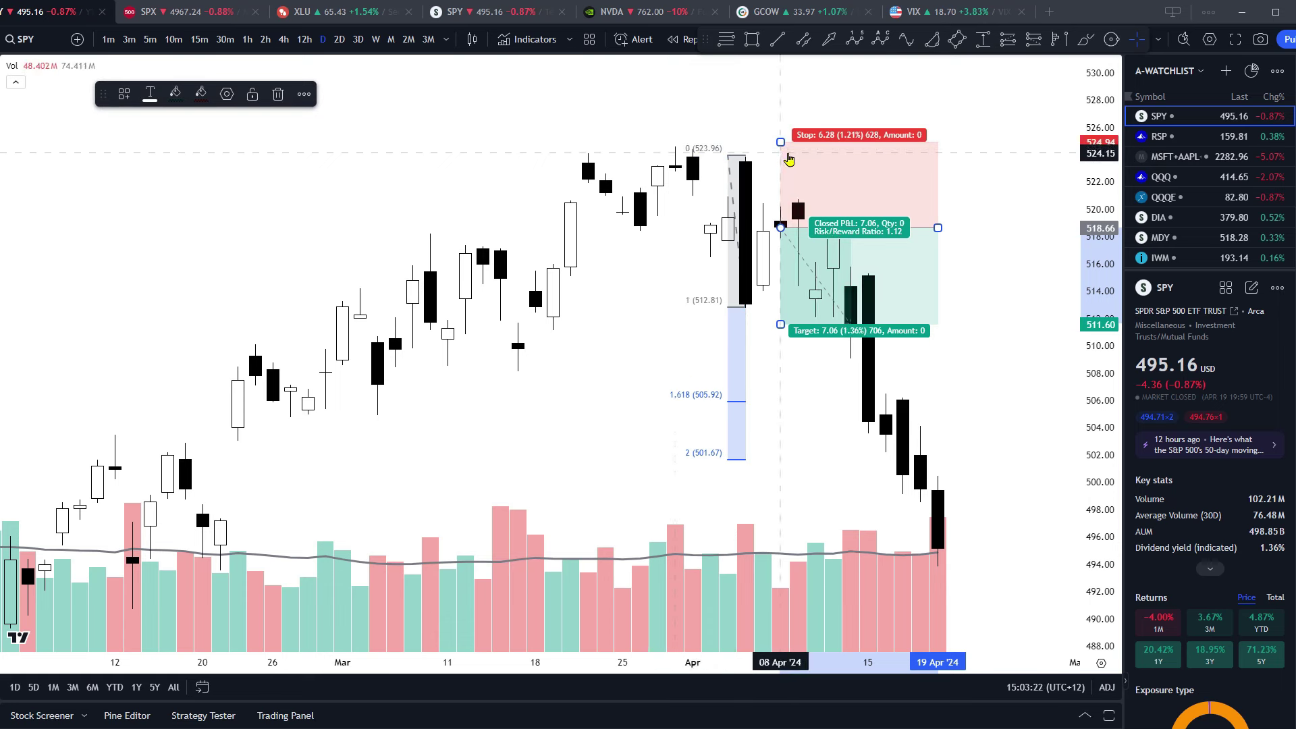
- Lower the short position's target to 505.95 at the 1.618 level, extend it to 501.65, and tighten the stop to 518.76 near the entry
left_click_drag(780, 325, 773, 401)
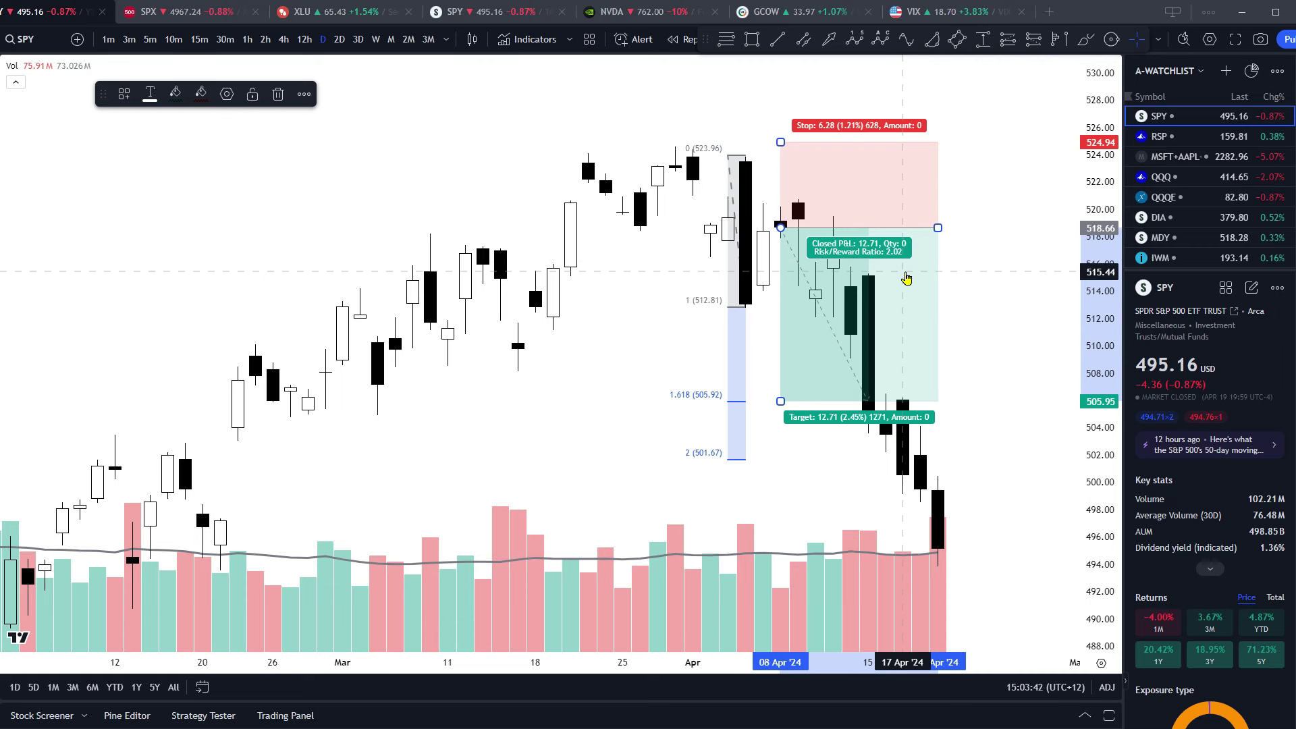
left_click_drag(782, 401, 785, 460)
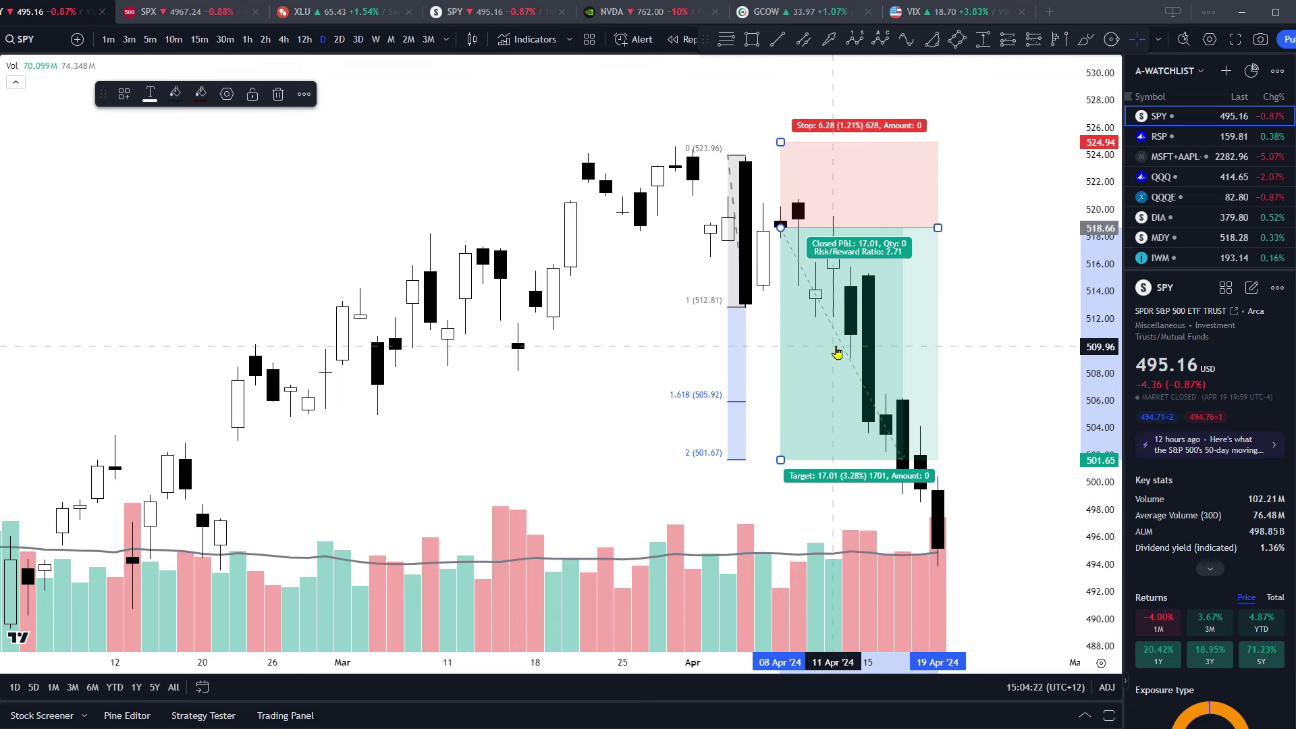
left_click_drag(781, 142, 794, 226)
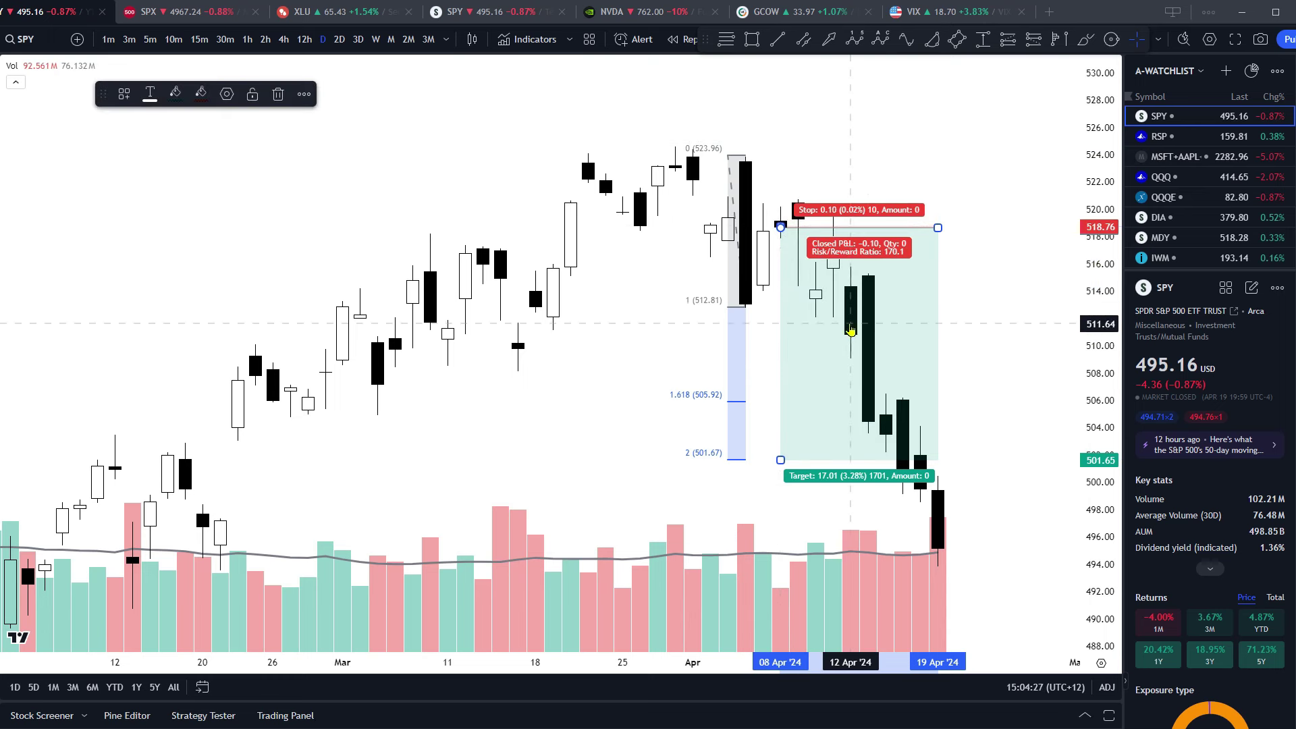
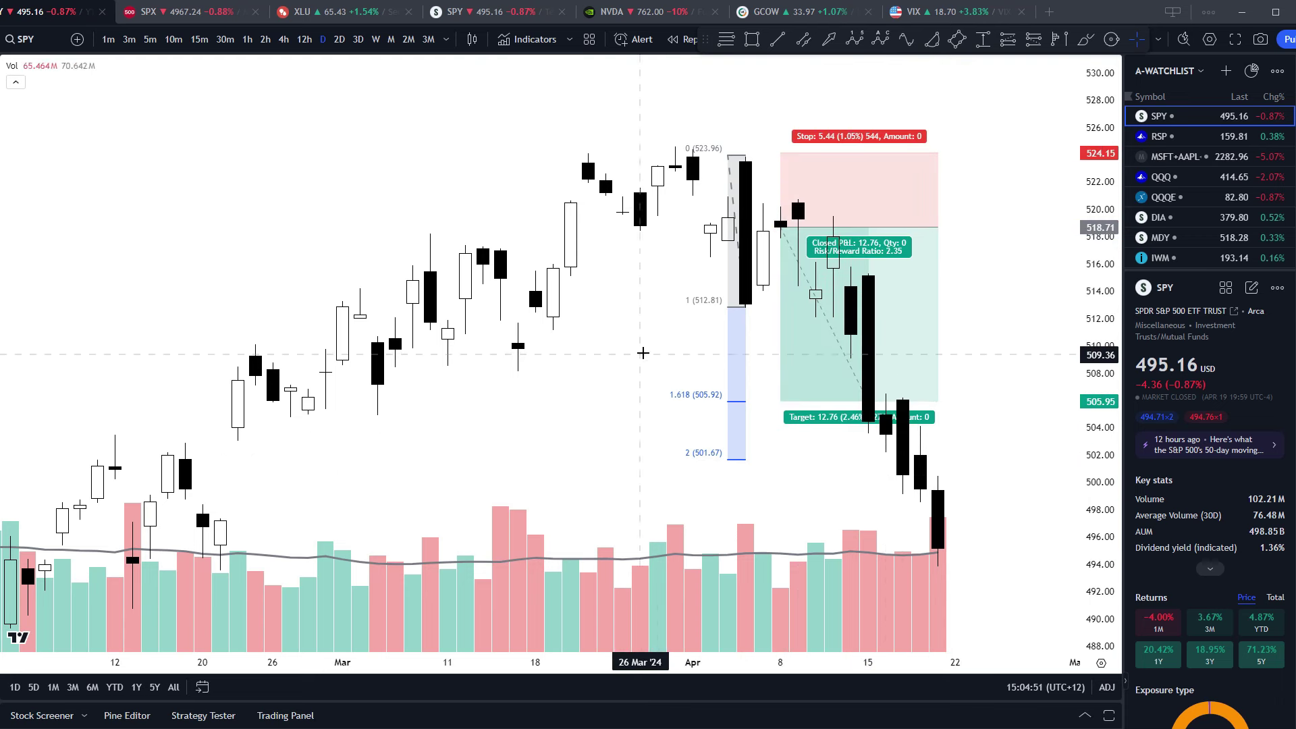
- Set the short position's entry to 515.25, its stop to 525.48 and its target to 505.31
left_click(784, 245)
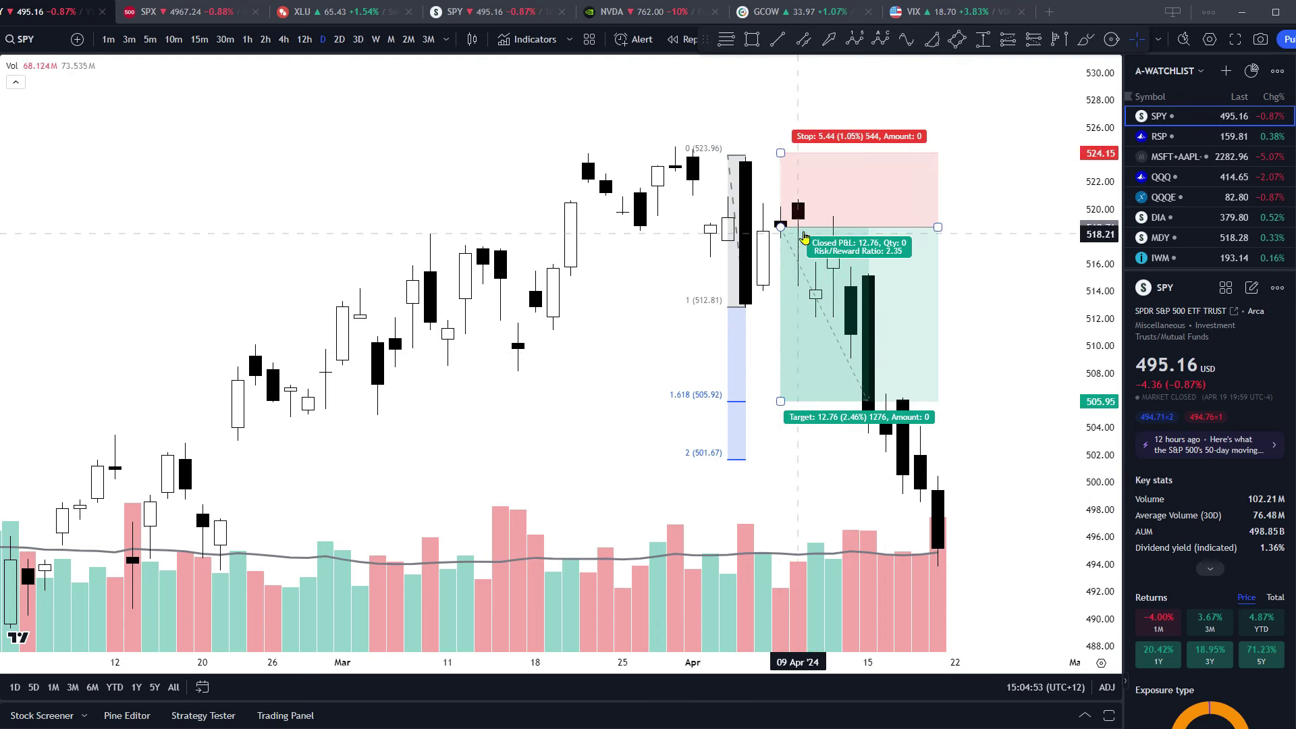
left_click(934, 354)
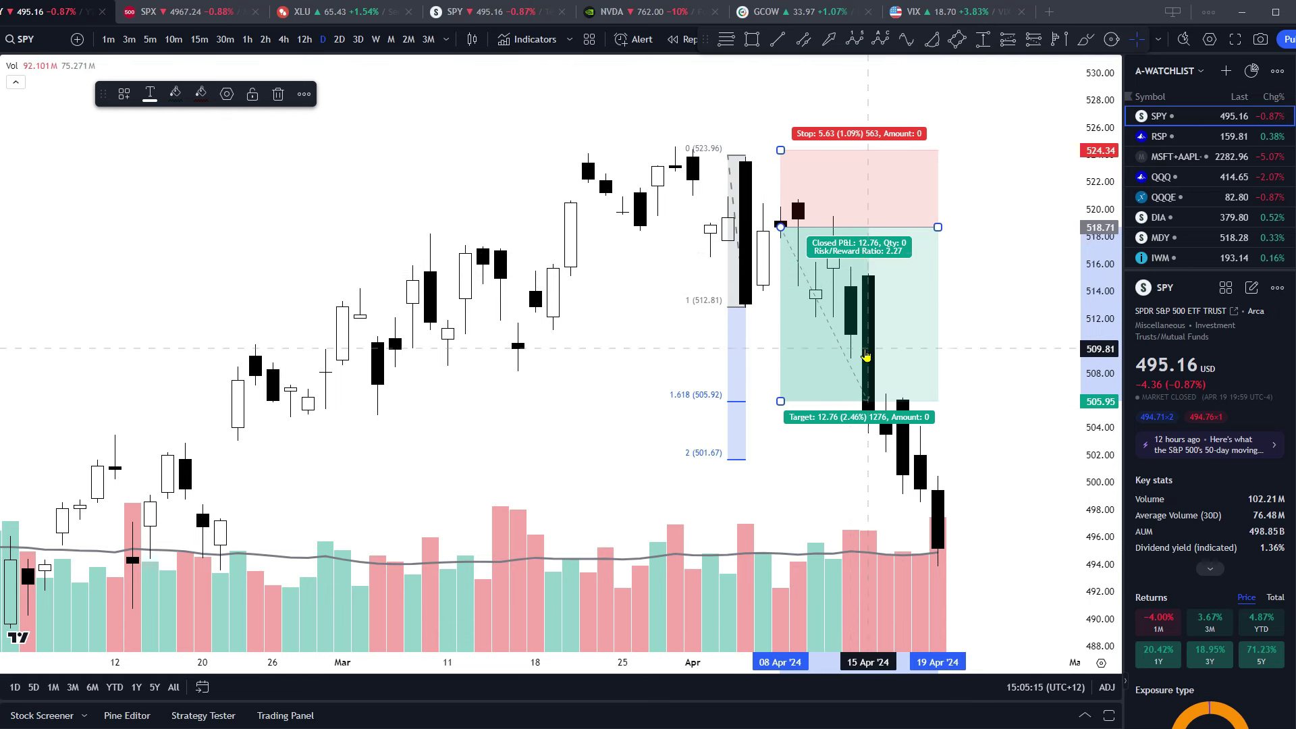
left_click_drag(780, 227, 780, 274)
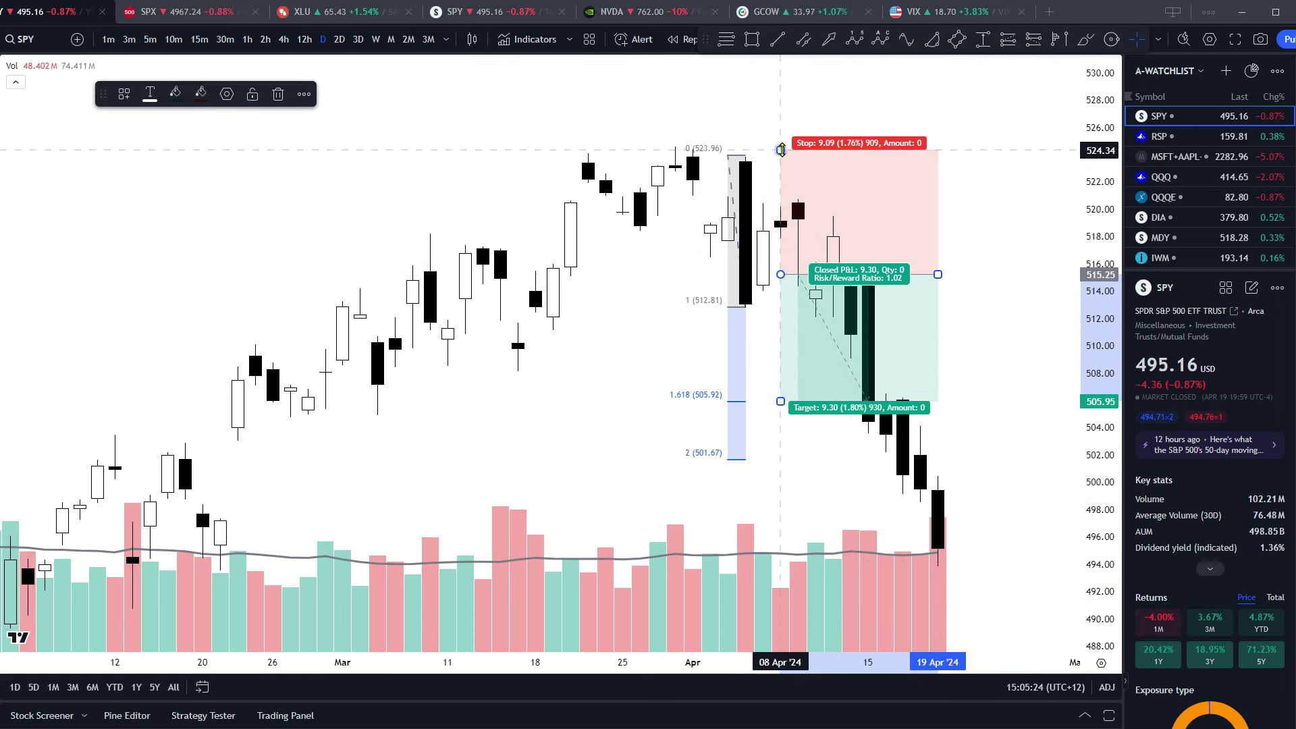
left_click_drag(781, 149, 781, 134)
left_click_drag(782, 402, 782, 386)
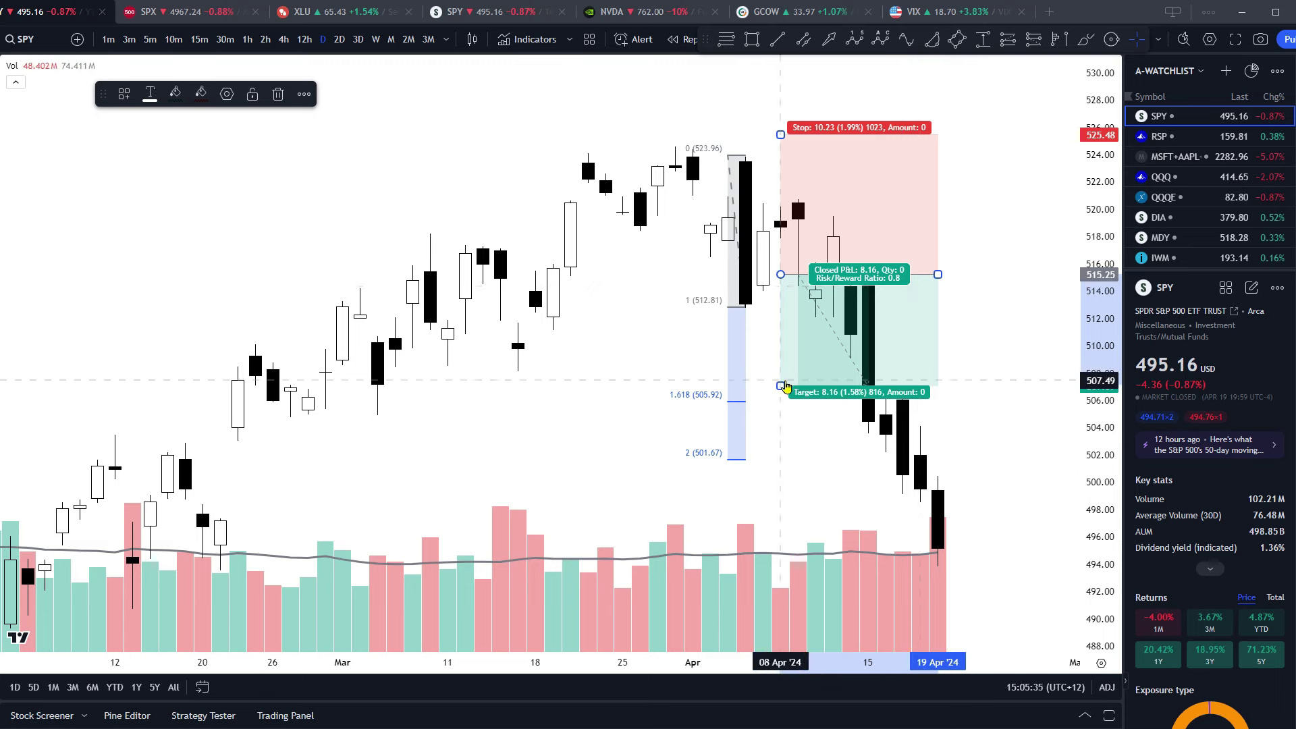
left_click_drag(781, 389, 781, 410)
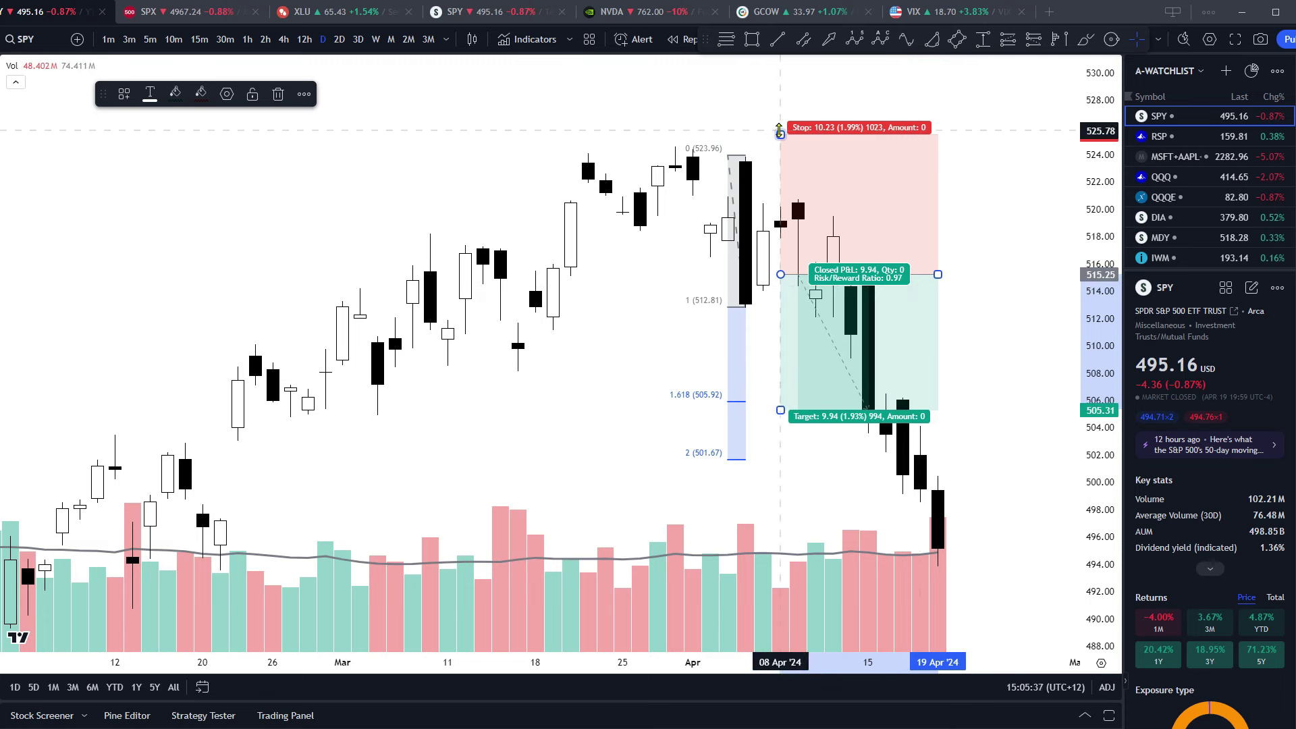
- Set the short position's stop to 524.05 and its entry to 518.66
left_click_drag(781, 135, 780, 154)
left_click_drag(781, 275, 781, 228)
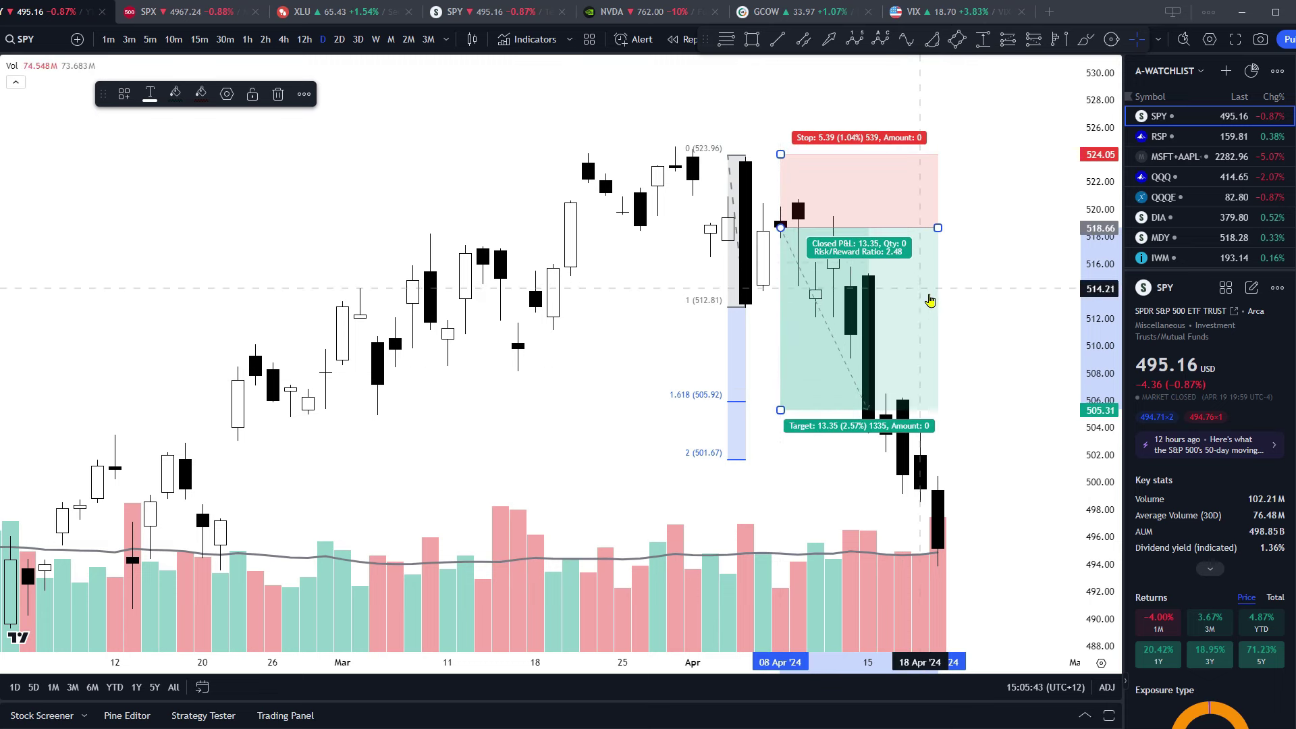
- Change the SPY chart type from candles to Volume candles
scroll(637, 414, "down", 2)
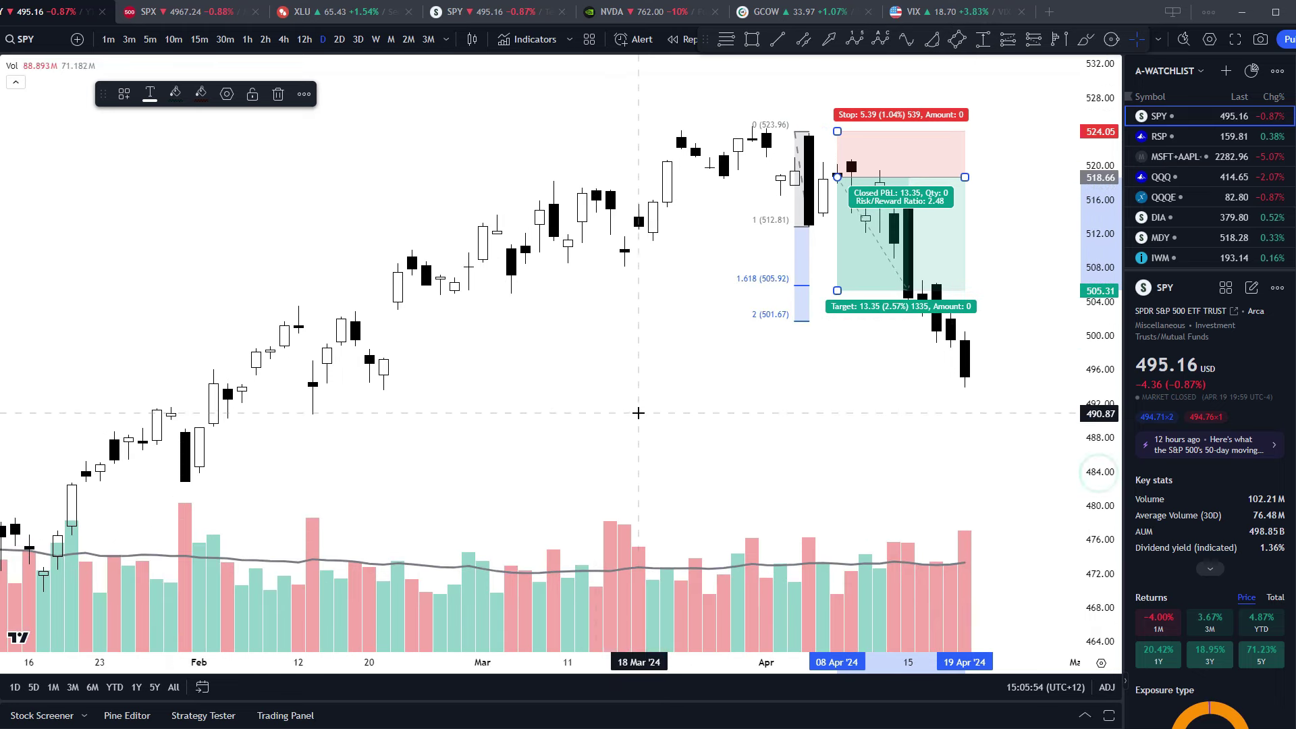
scroll(540, 439, "down", 1)
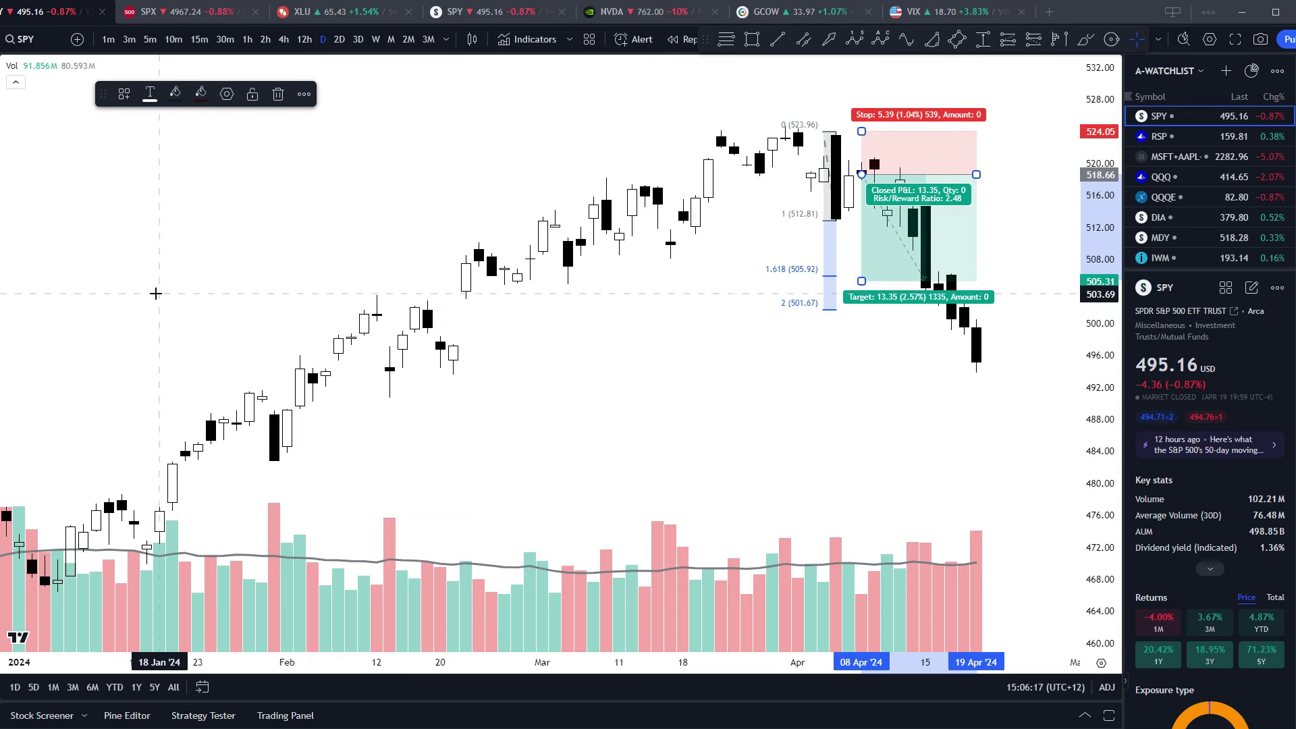
scroll(776, 383, "up", 1)
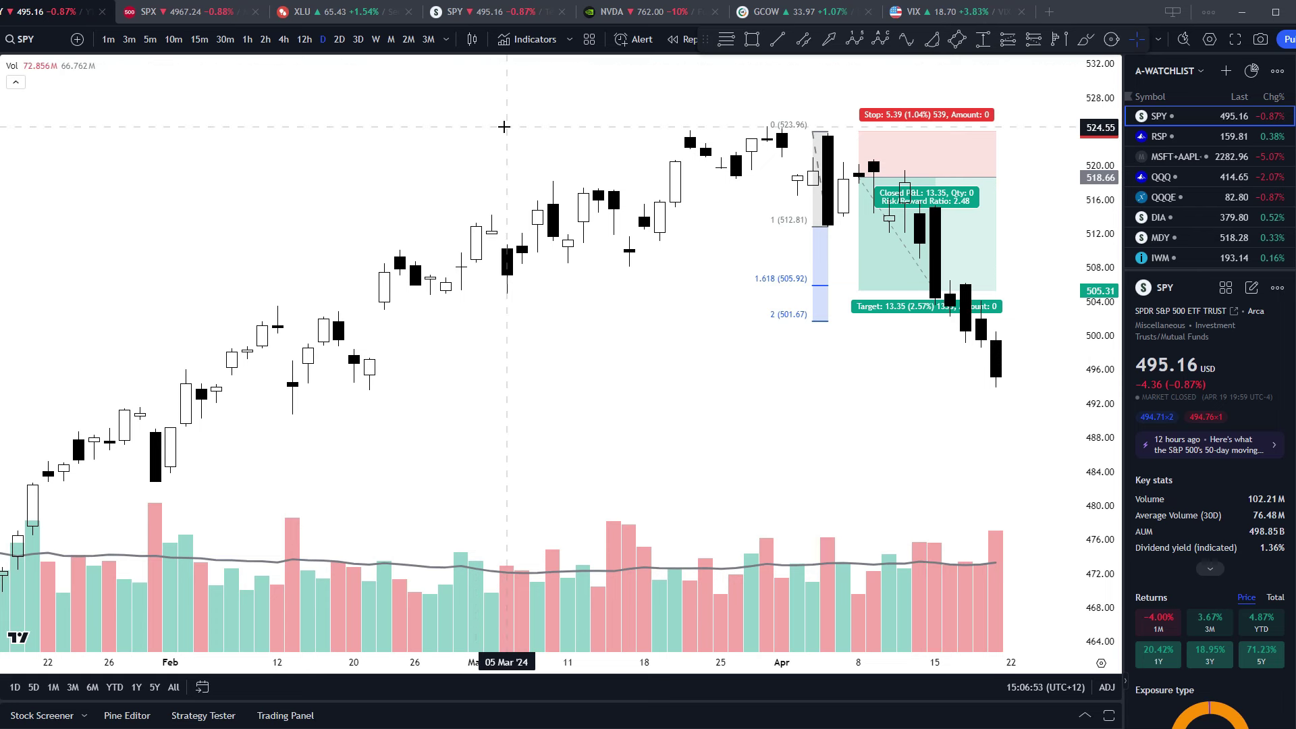
left_click(471, 40)
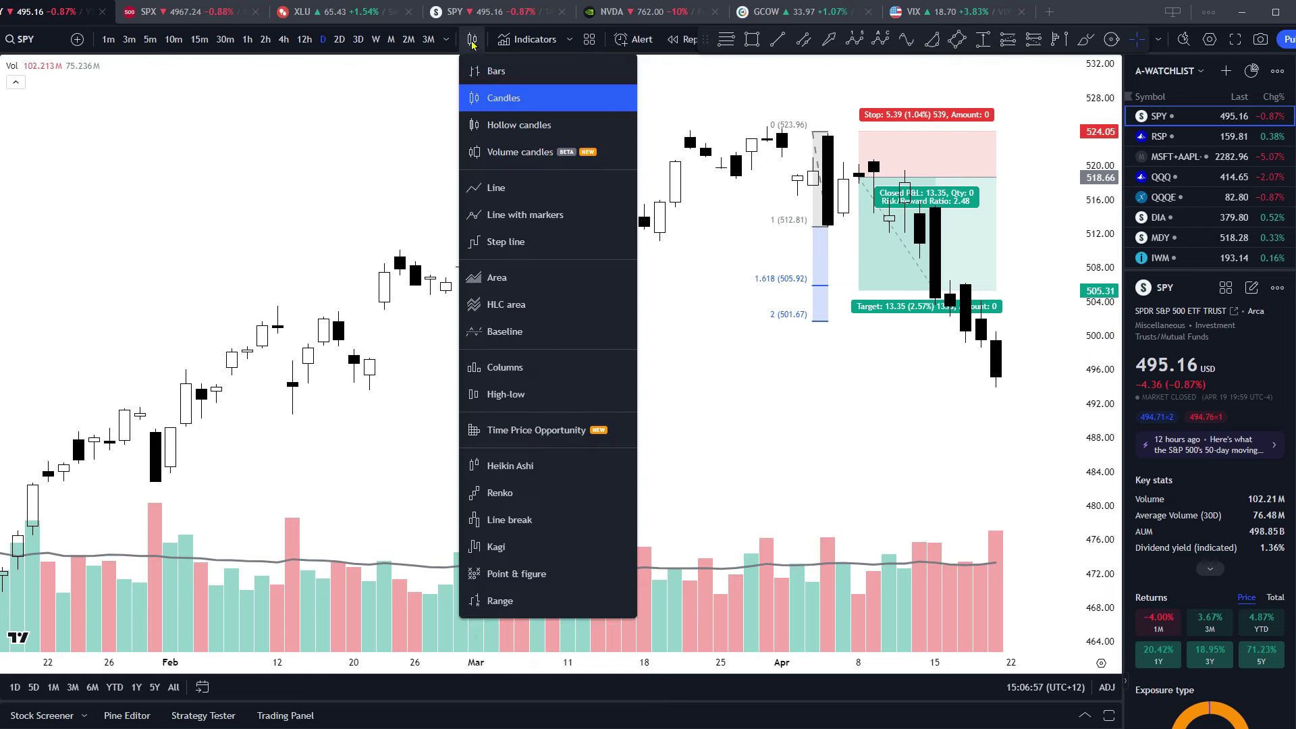
left_click(520, 153)
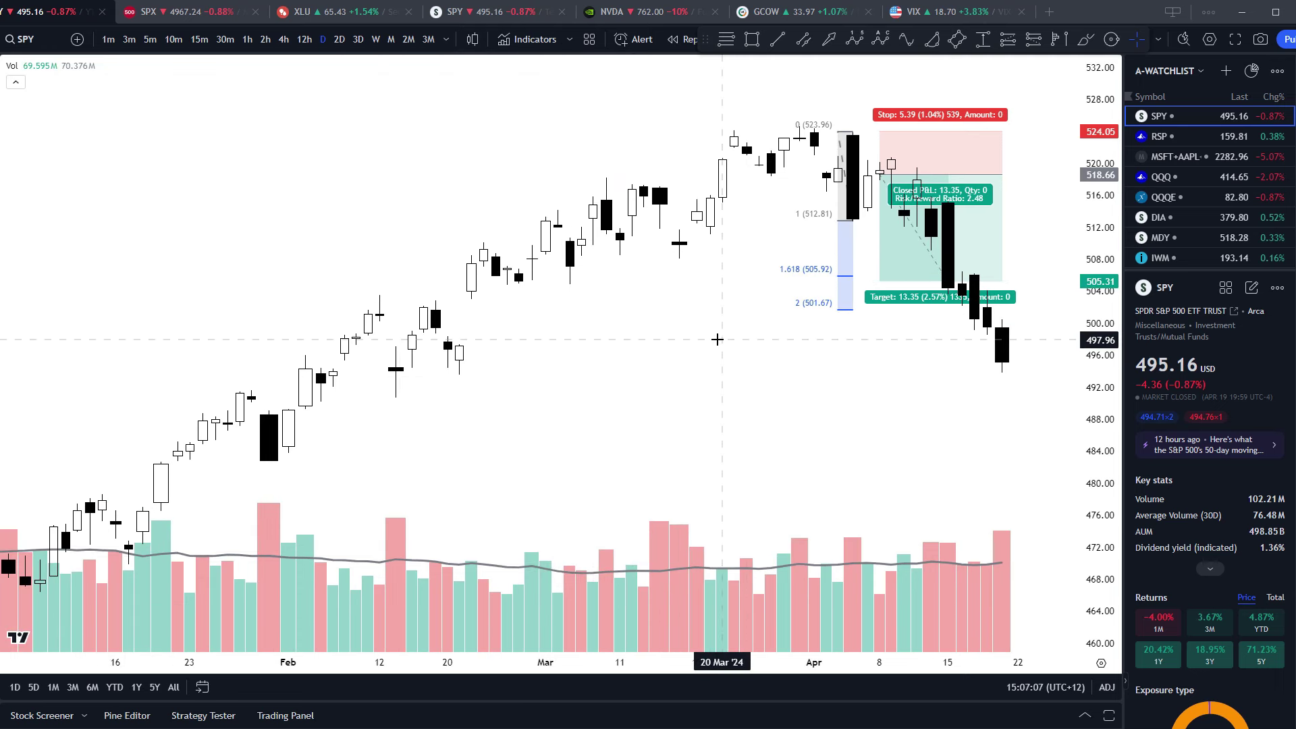
- Draw a Fibonacci retracement on the 2 February candle, from its high at 496.18 to its low at 489.35
scroll(717, 340, "up", 2)
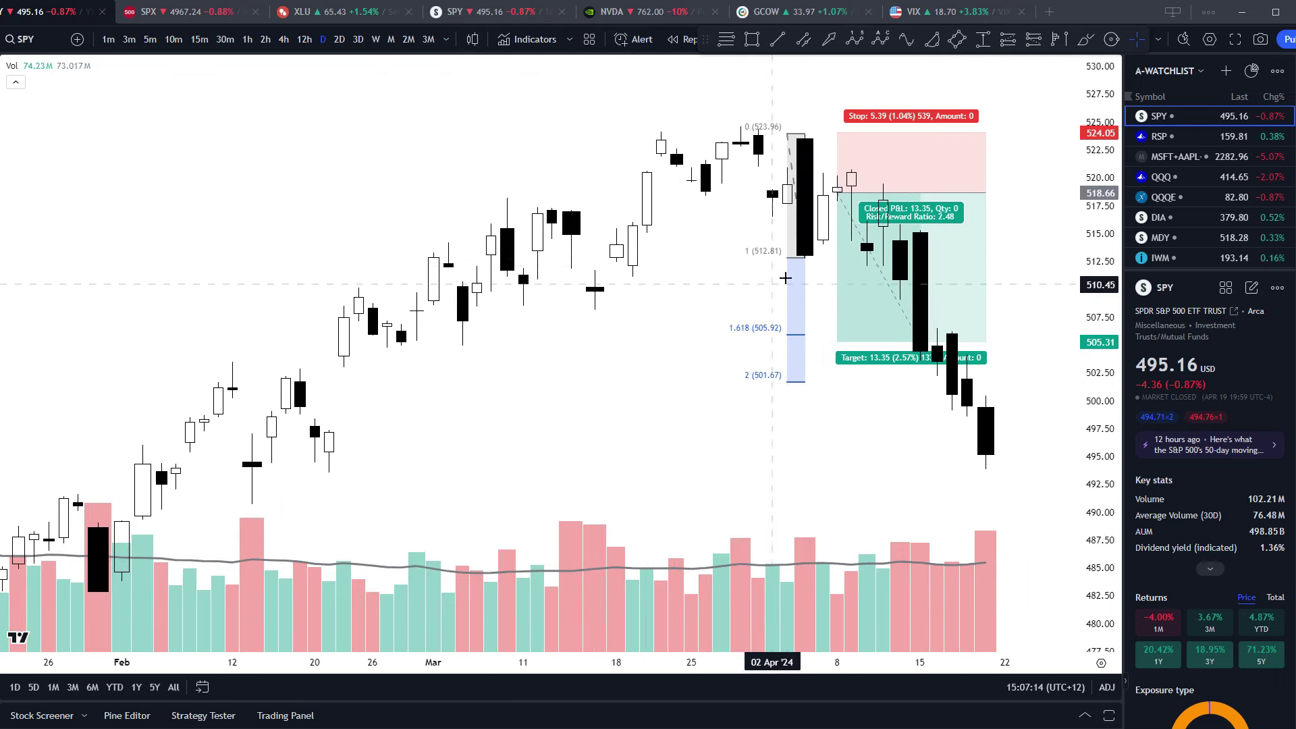
scroll(676, 358, "down", 1)
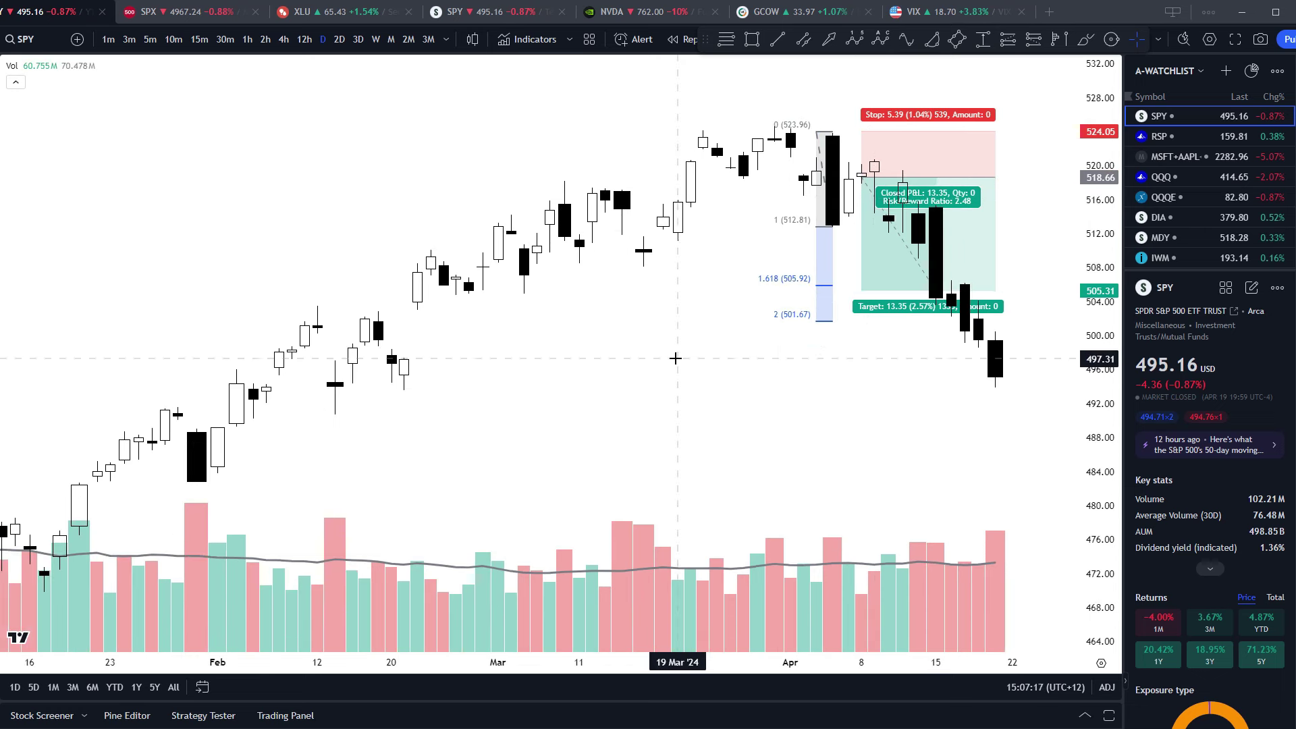
scroll(674, 361, "down", 1)
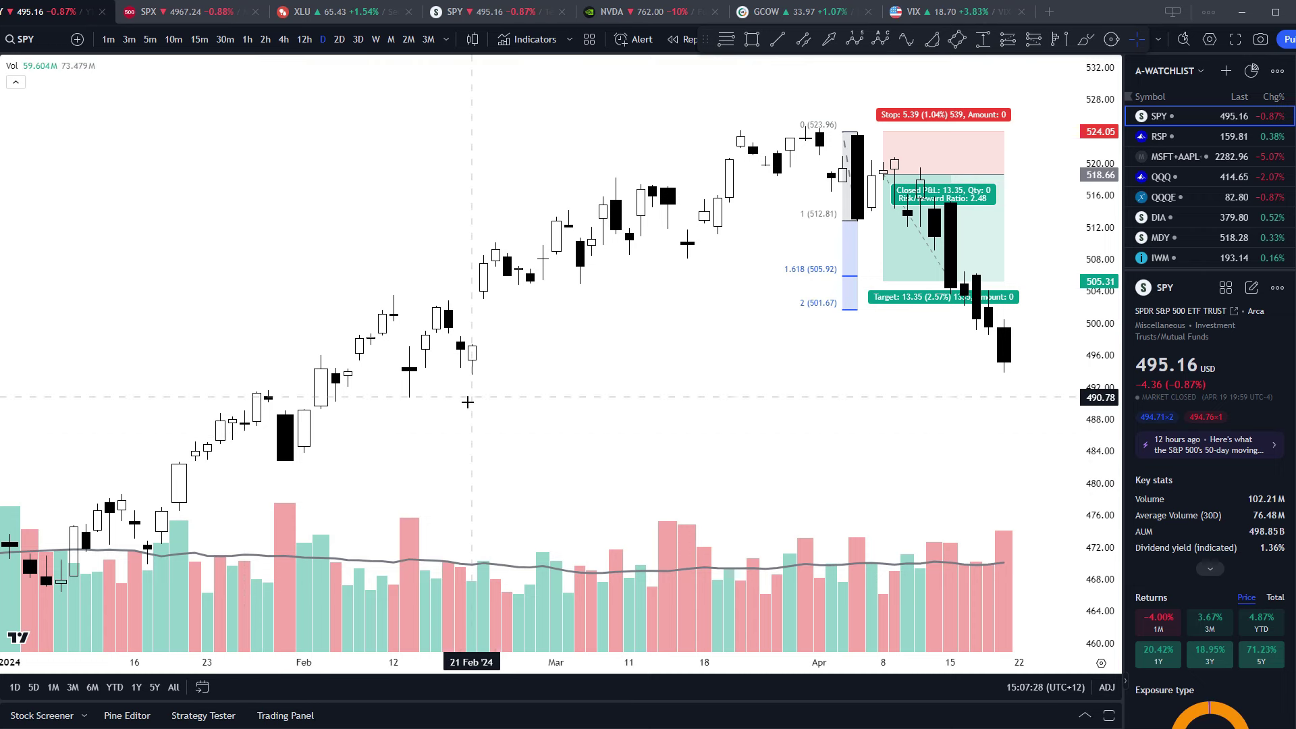
left_click_drag(469, 454, 711, 439)
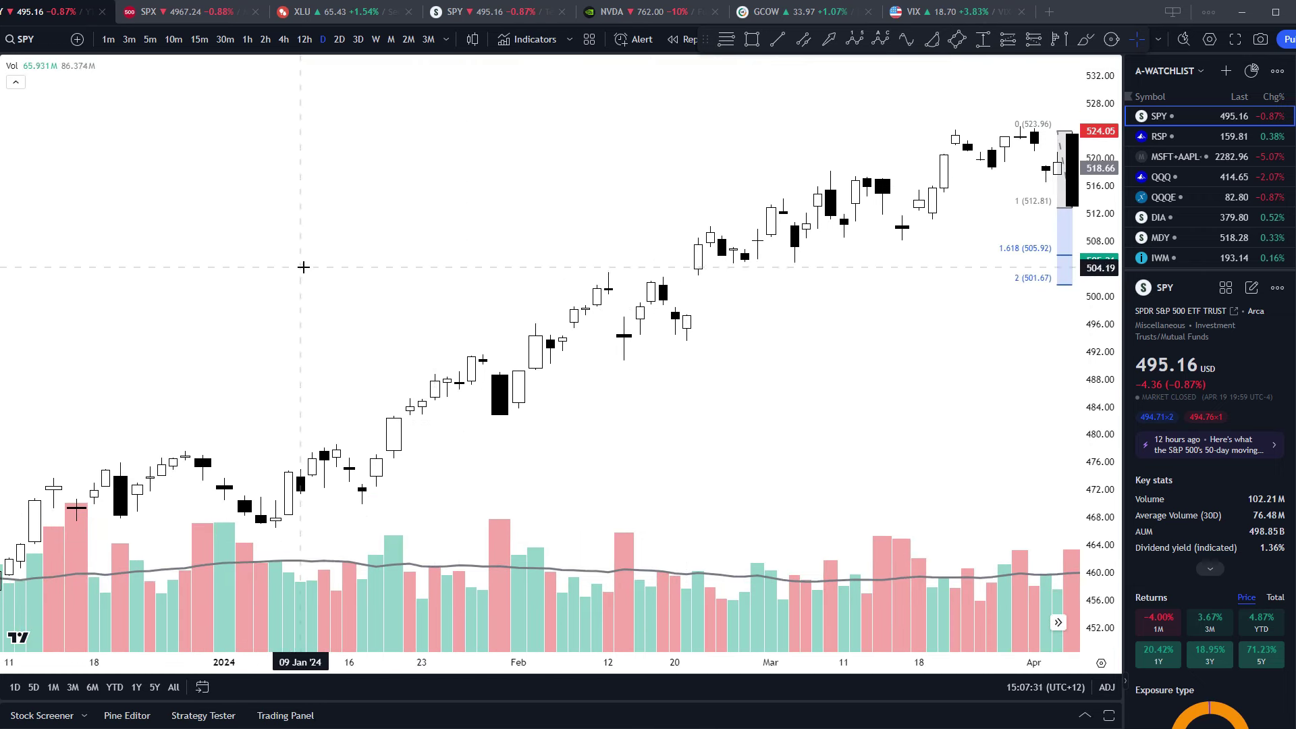
left_click_drag(304, 266, 675, 386)
scroll(678, 393, "up", 5)
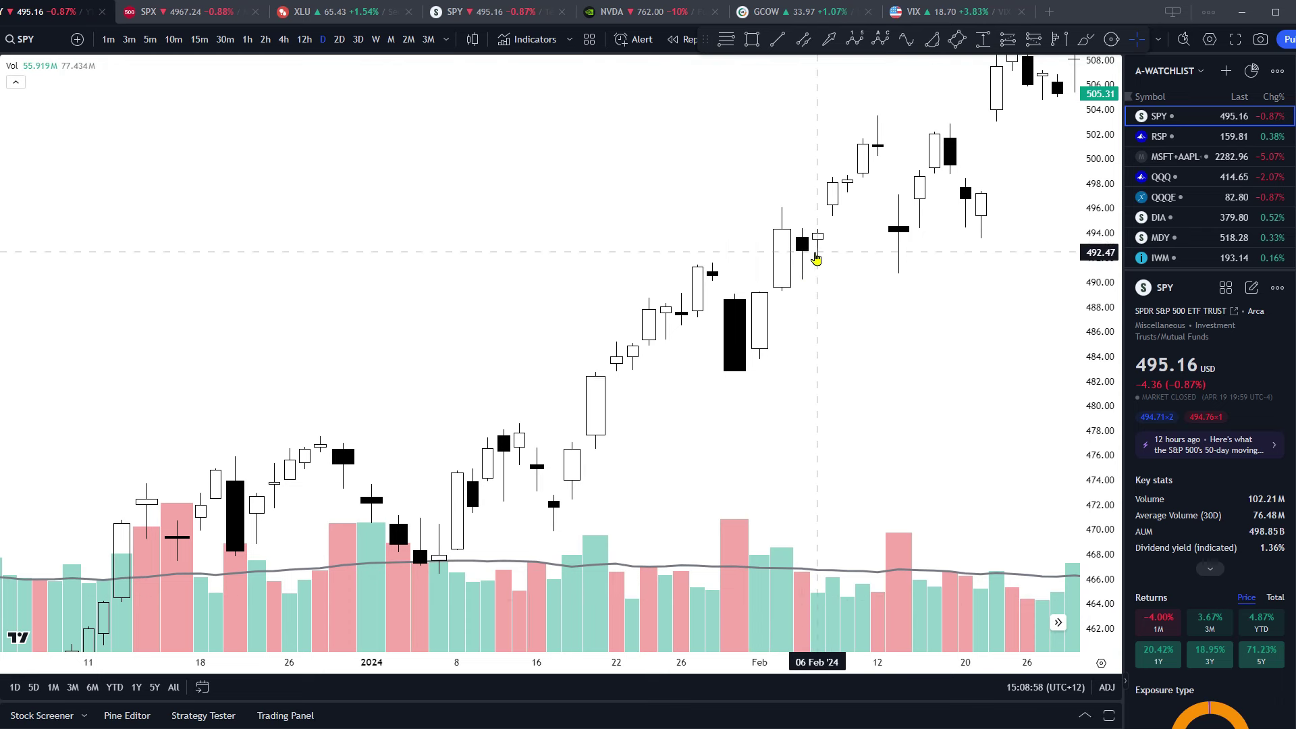
scroll(811, 232, "up", 1)
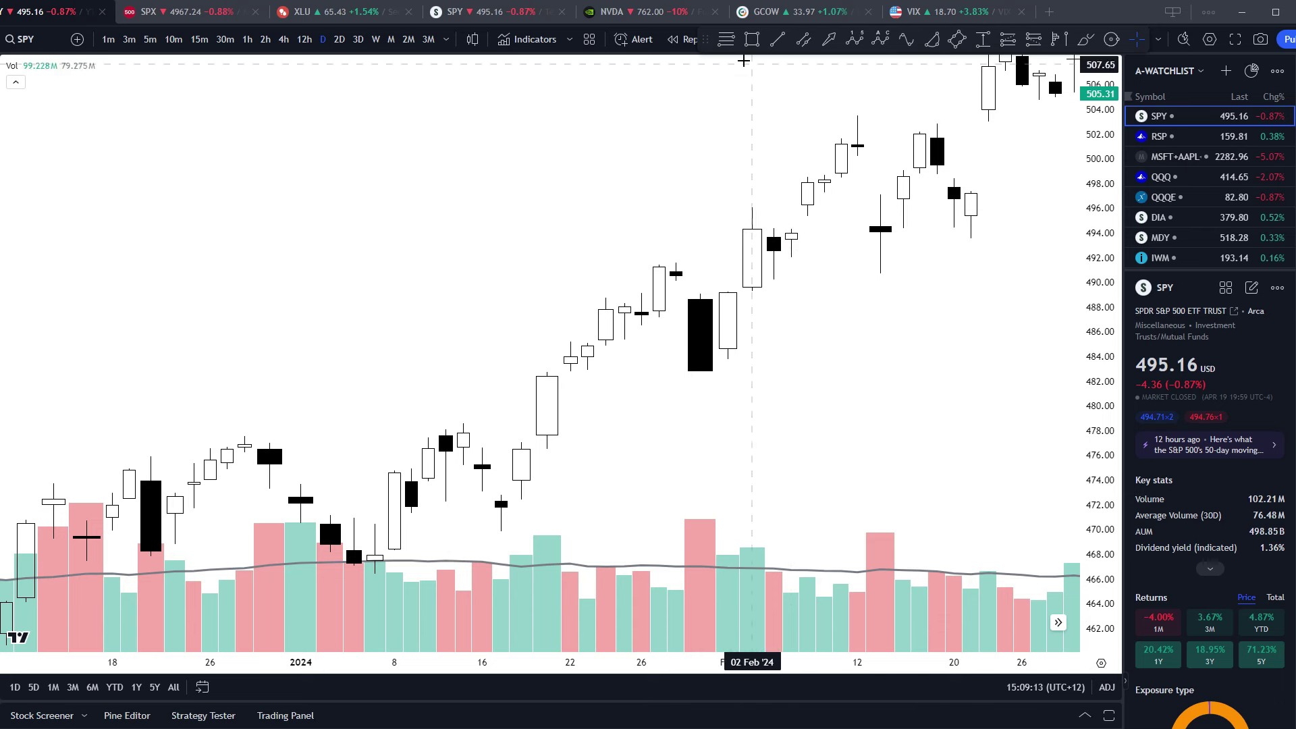
left_click(727, 39)
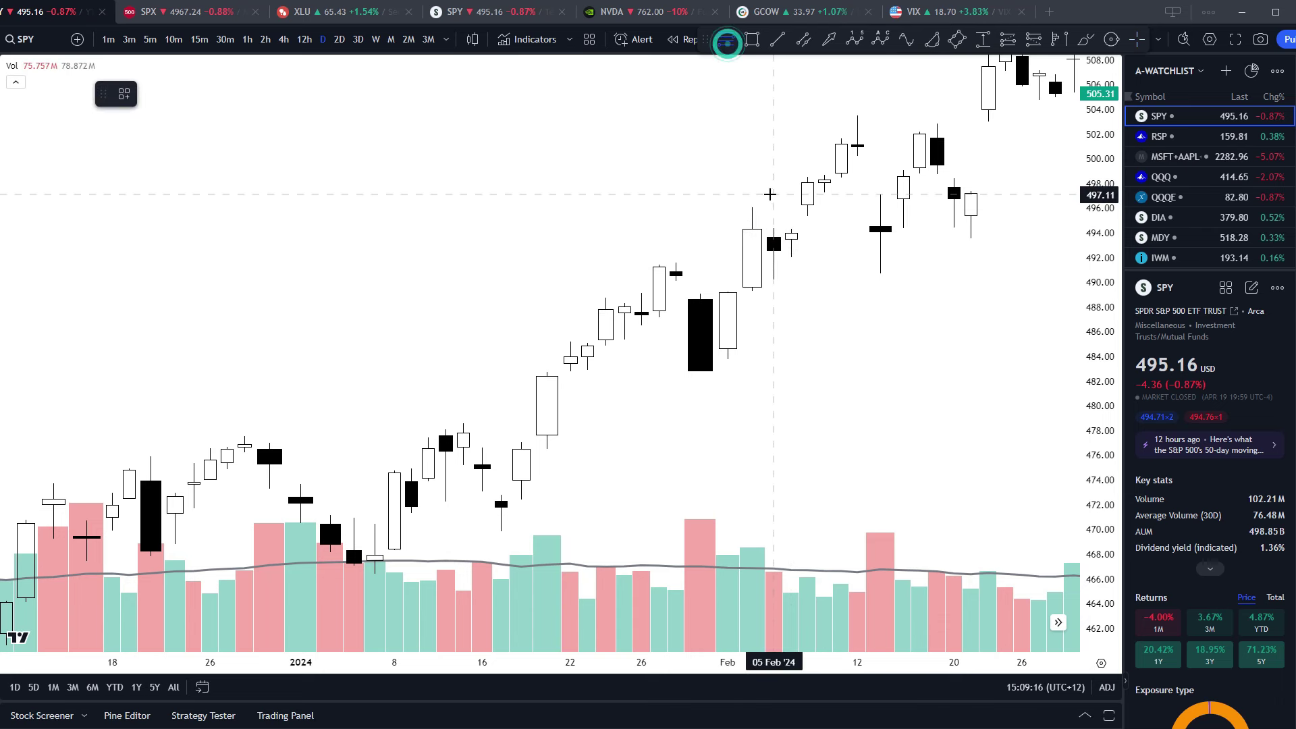
left_click(752, 206)
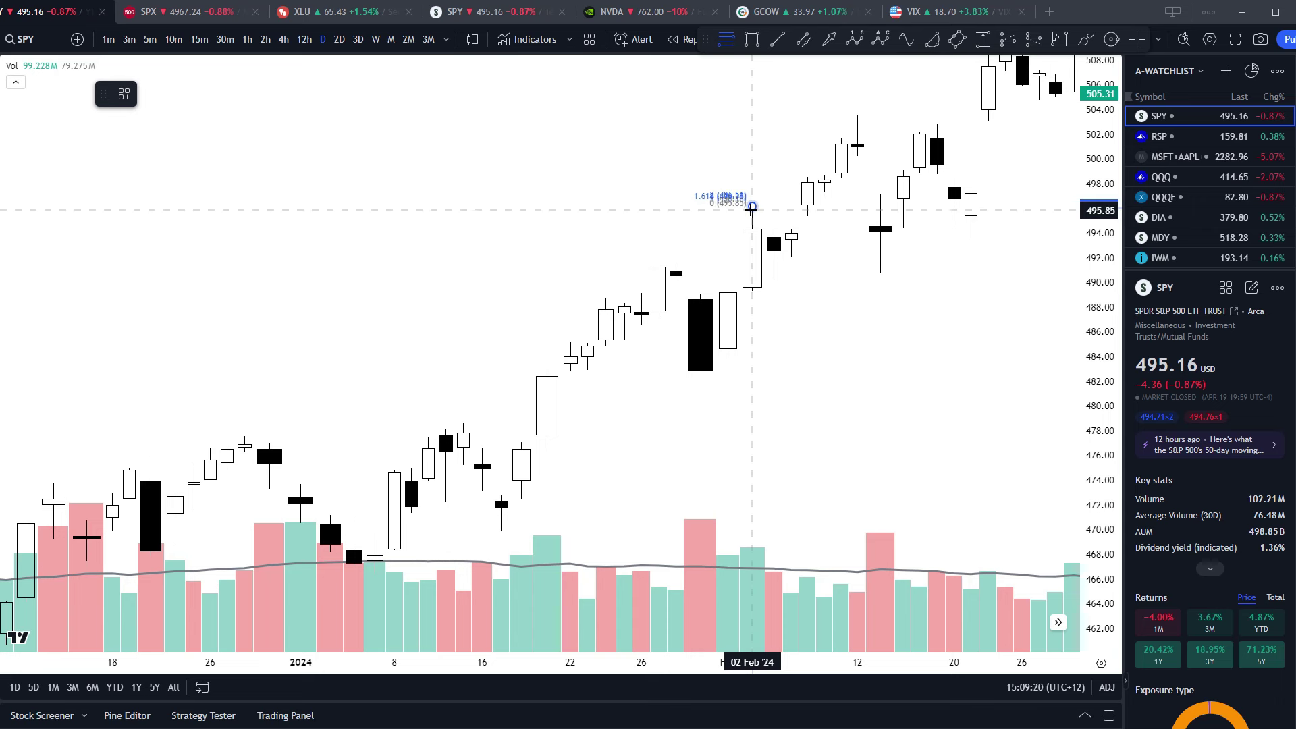
left_click(729, 290)
- Place a long position on the 6 February candle with entry 494.00, stop 488.97, and target at the 1.618 level (500.39), then at 503.01
key("alt+f")
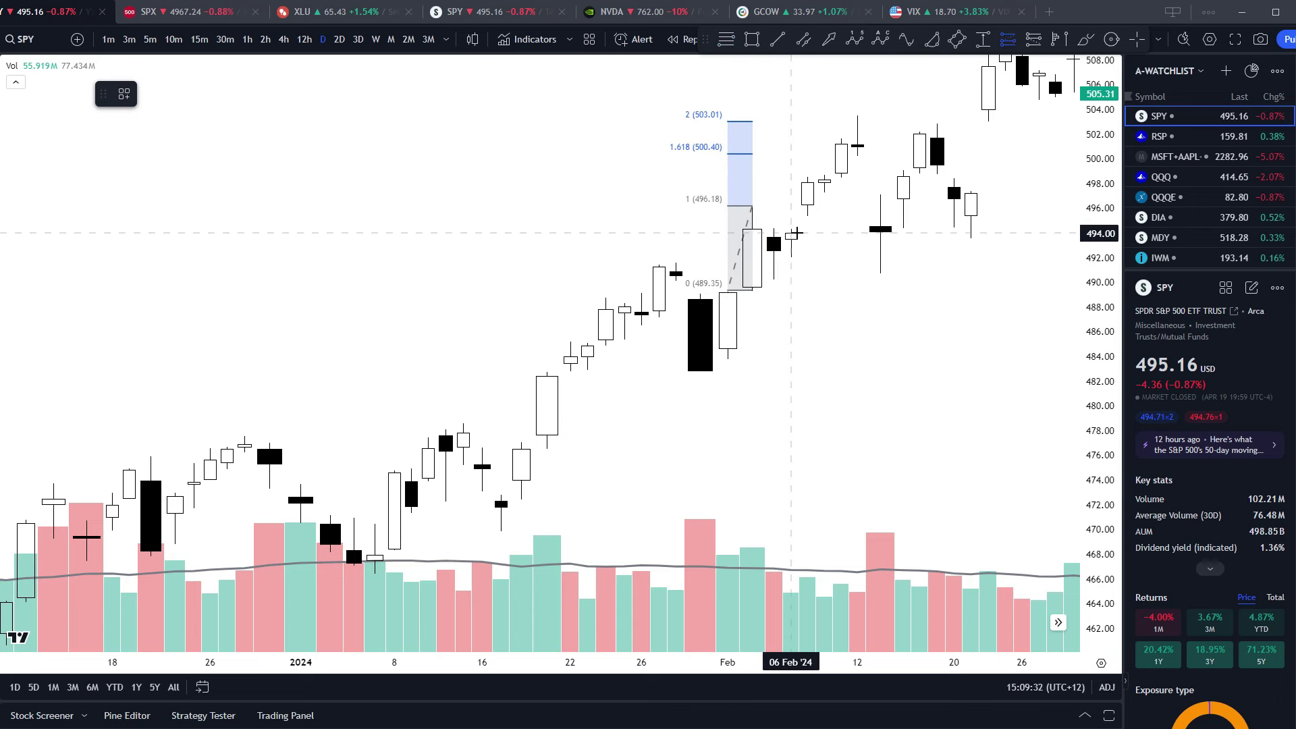
left_click(796, 233)
left_click_drag(796, 356, 796, 295)
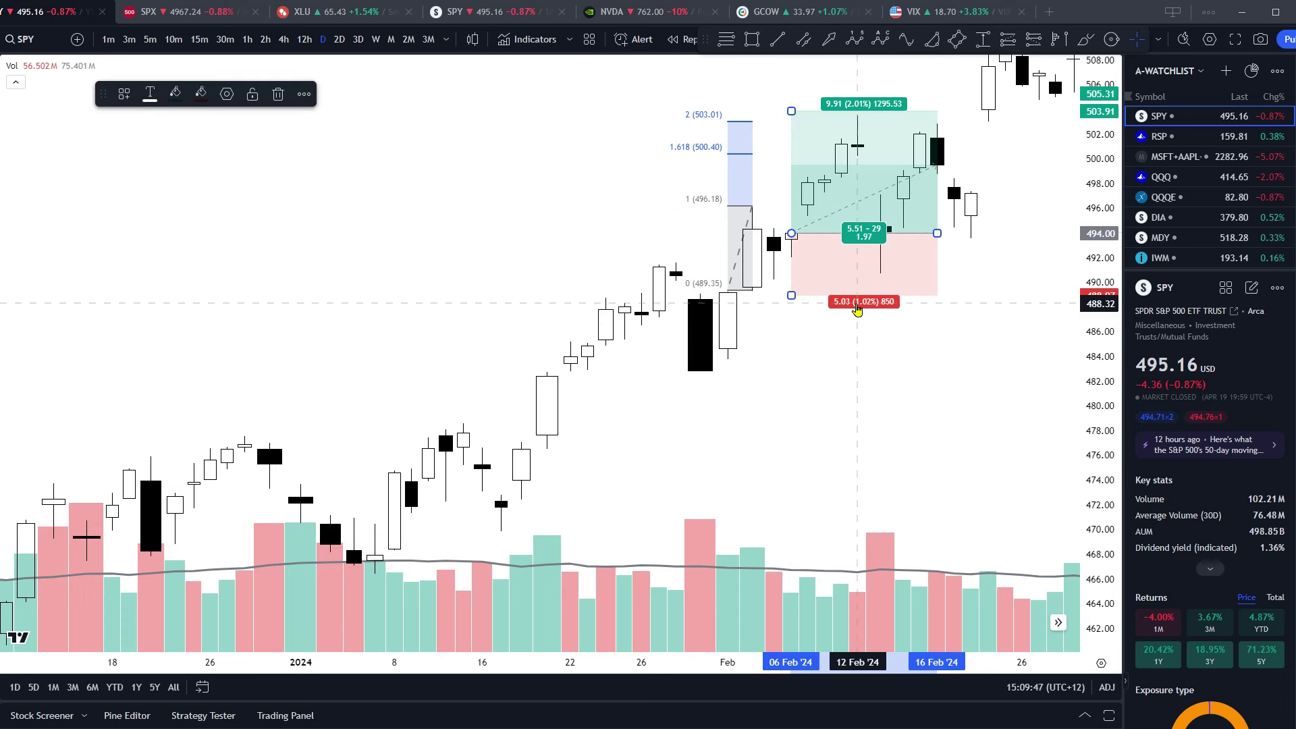
left_click_drag(791, 111, 787, 155)
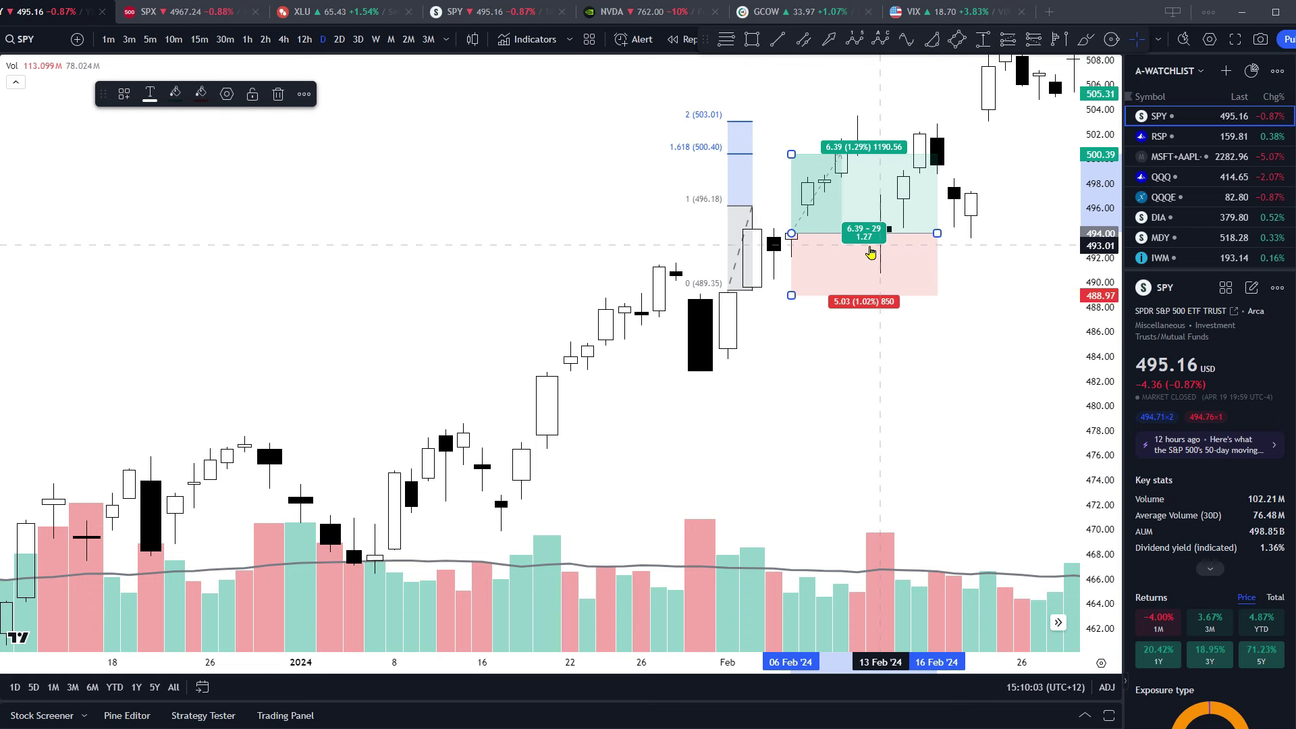
left_click_drag(791, 154, 798, 121)
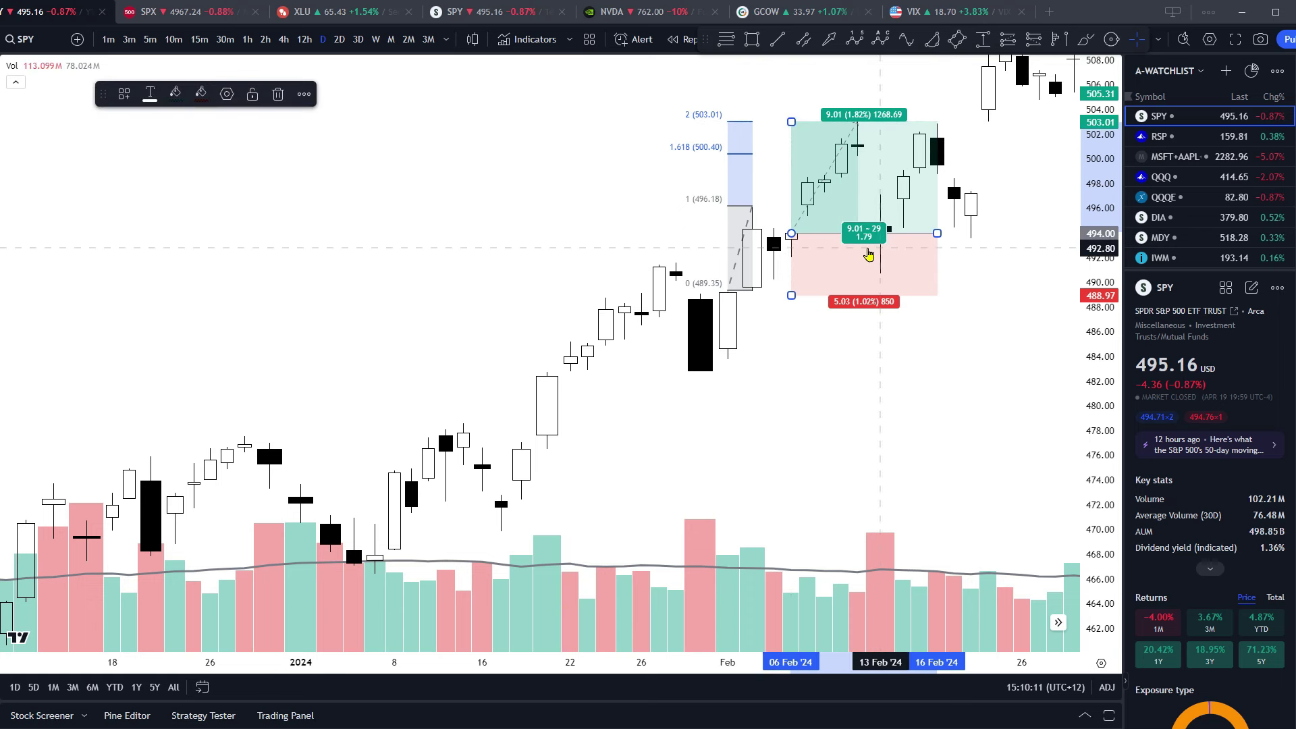
- Undo the last change to the SPY long position
key("ctrl+z")
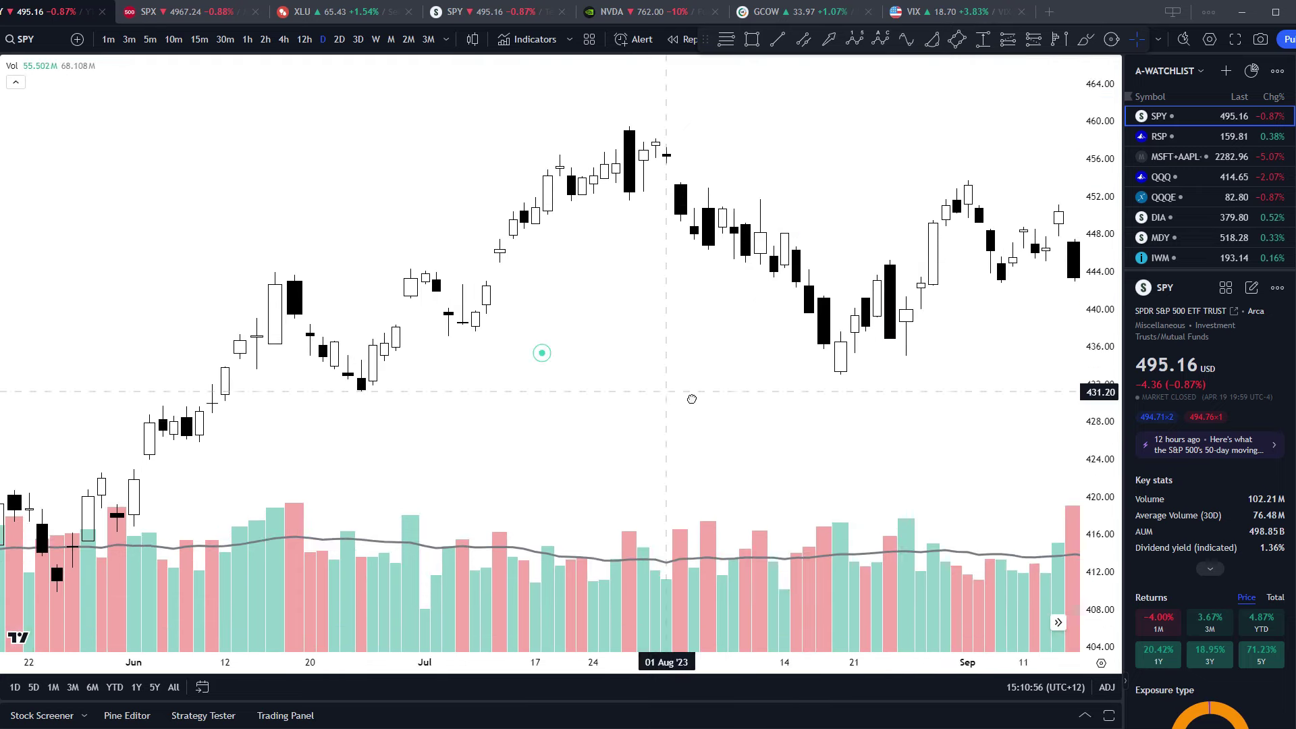
scroll(740, 387, "up", 4)
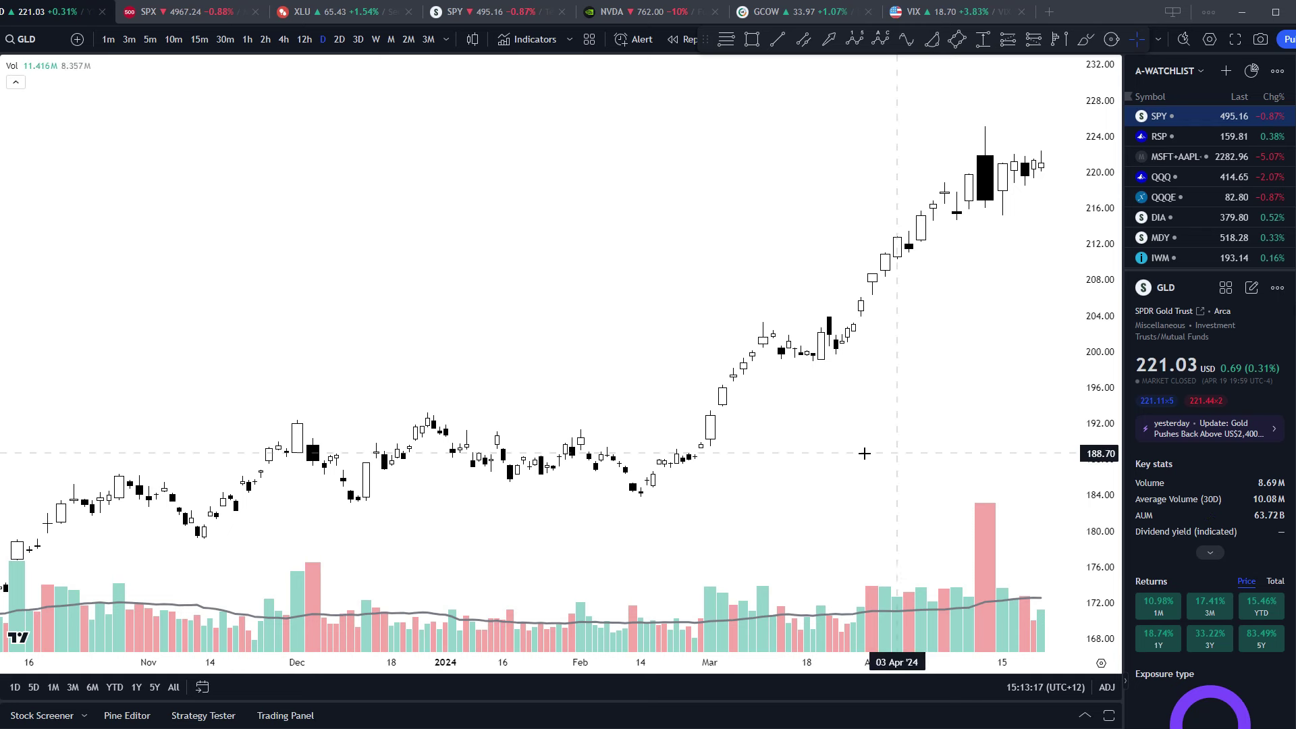
- Draw a Fibonacci retracement on GLD's 20 March high-volume candle, from its high at 202.73 to its low at 199.12
scroll(803, 493, "up", 5)
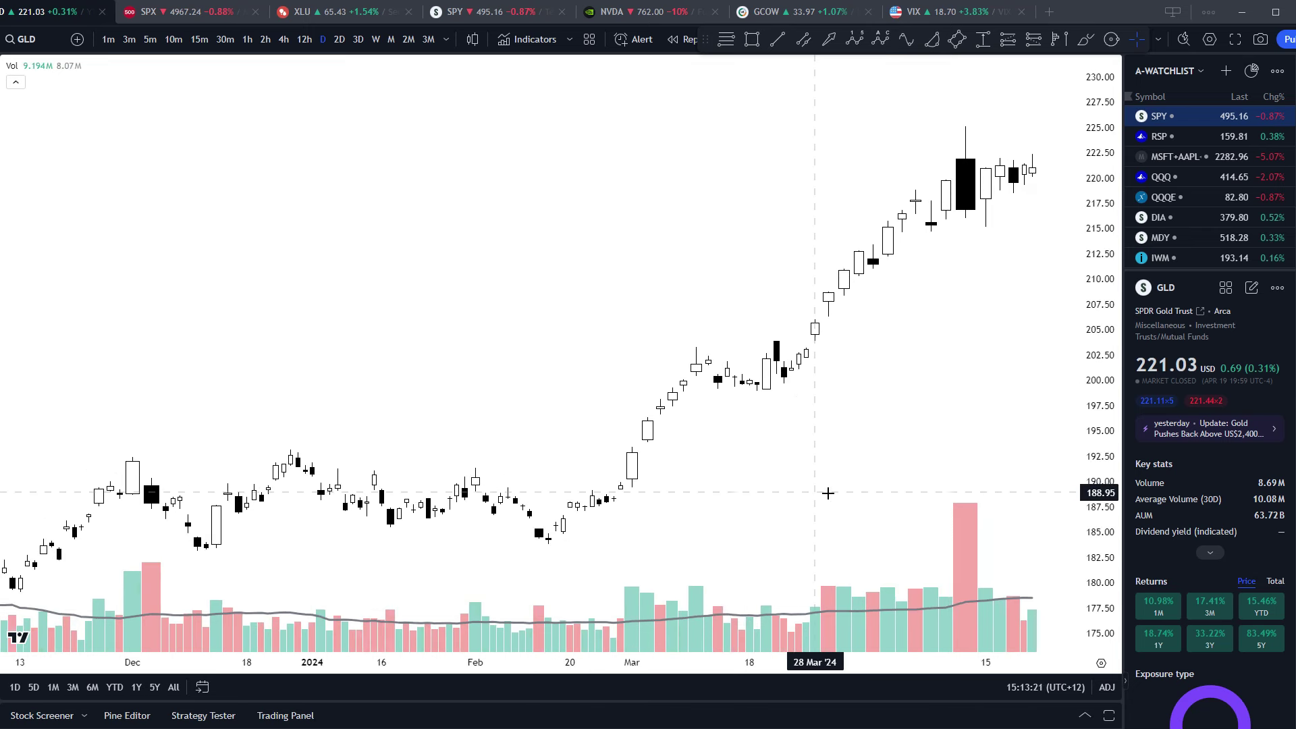
left_click_drag(774, 487, 743, 368)
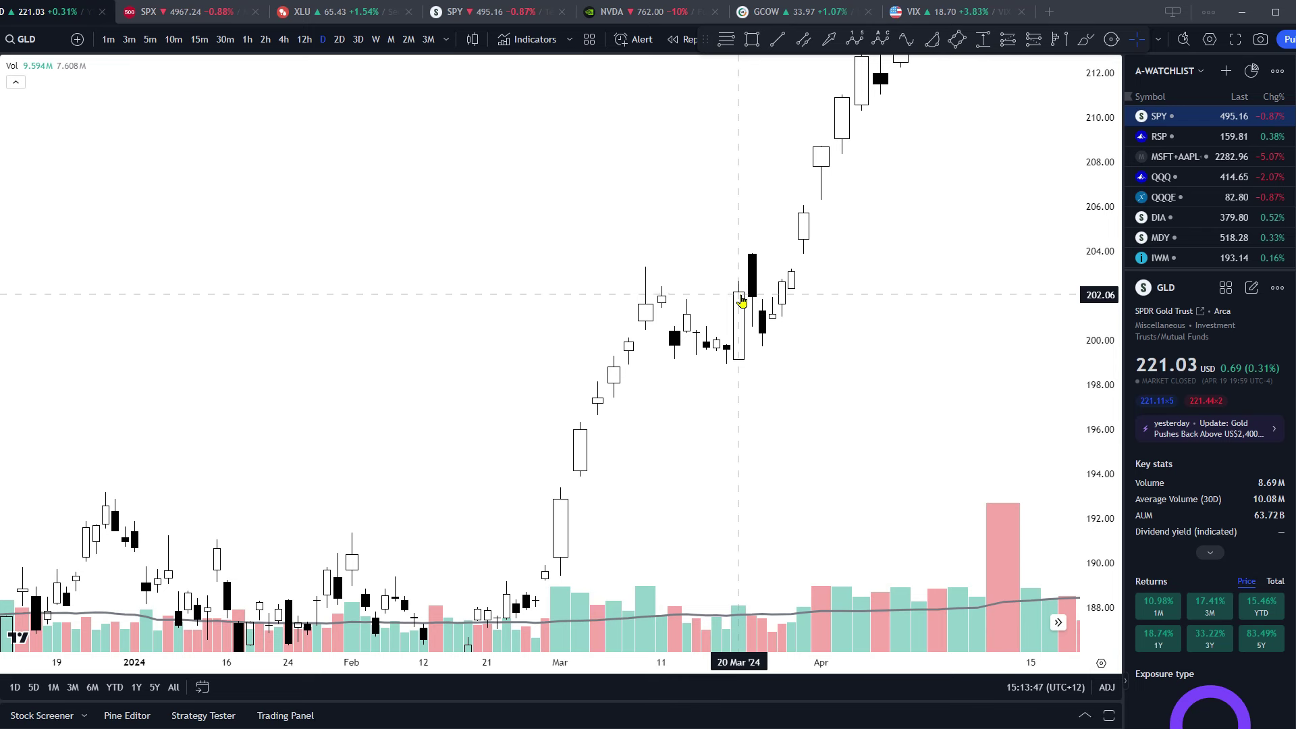
scroll(741, 302, "up", 1)
scroll(718, 290, "up", 1)
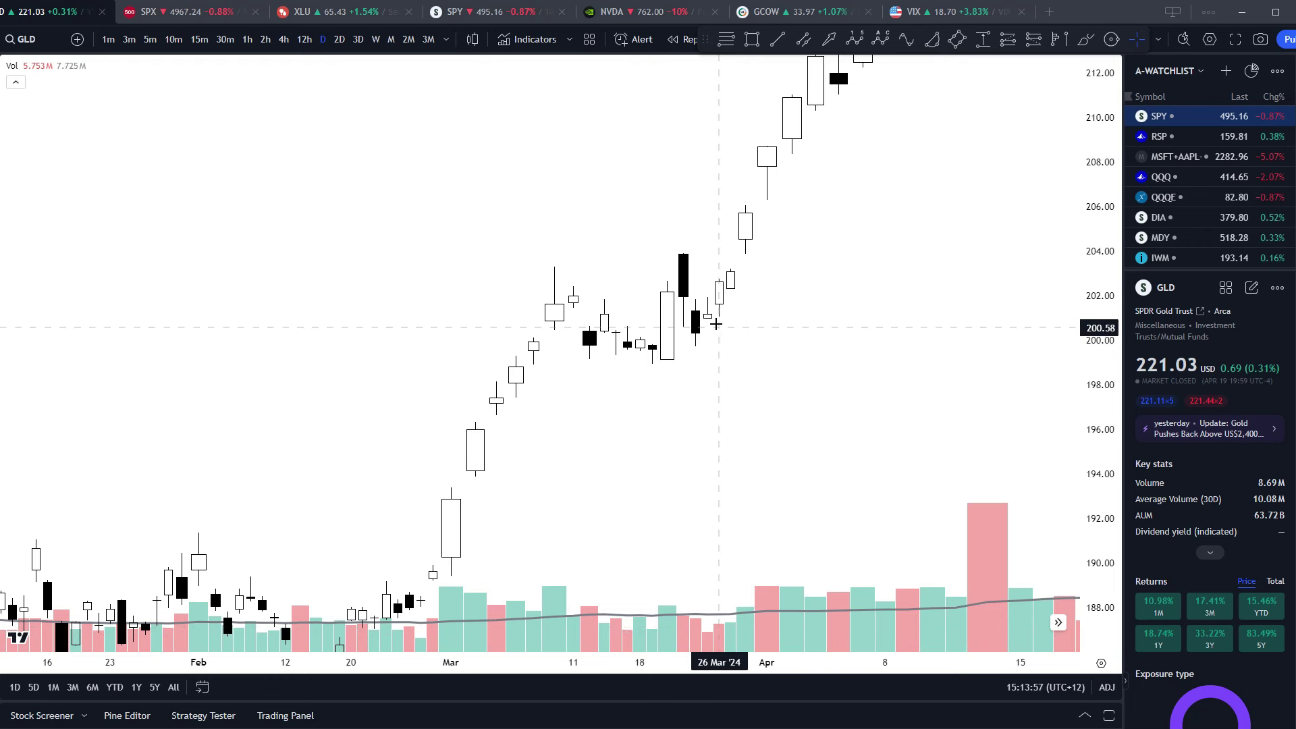
left_click(1013, 47)
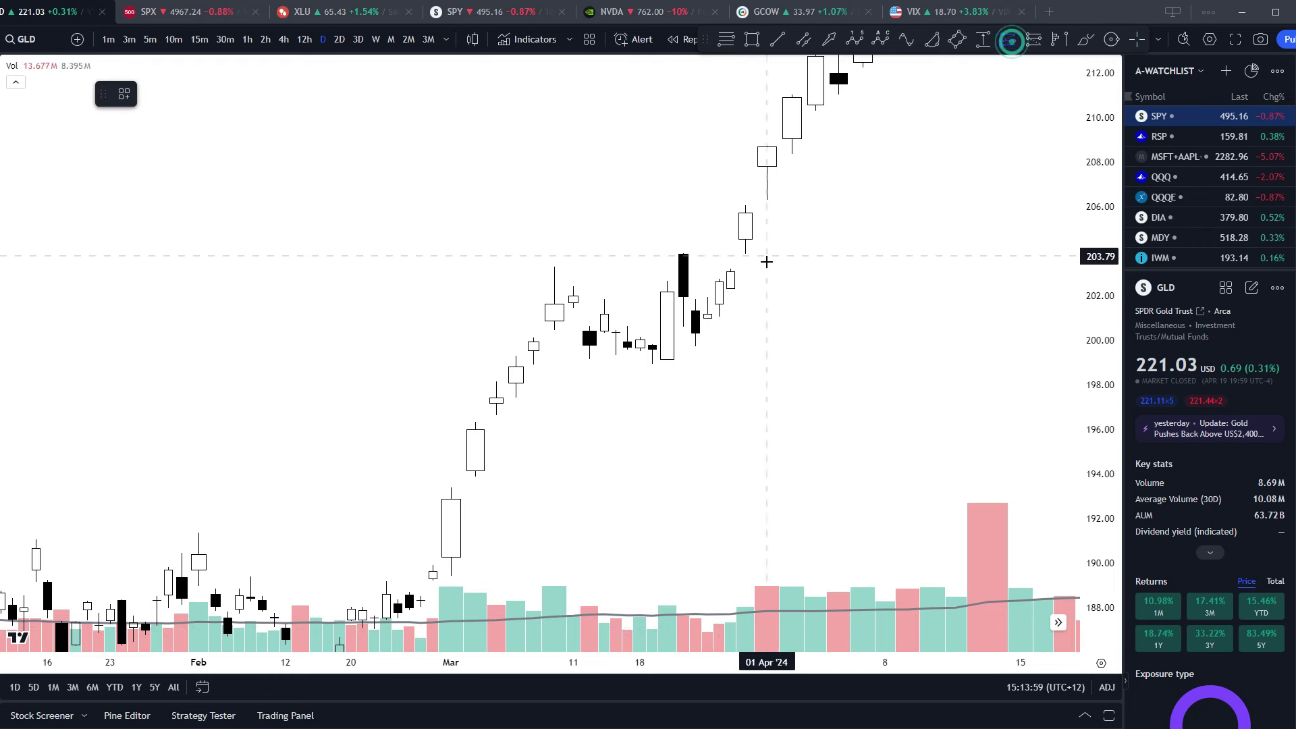
left_click(668, 279)
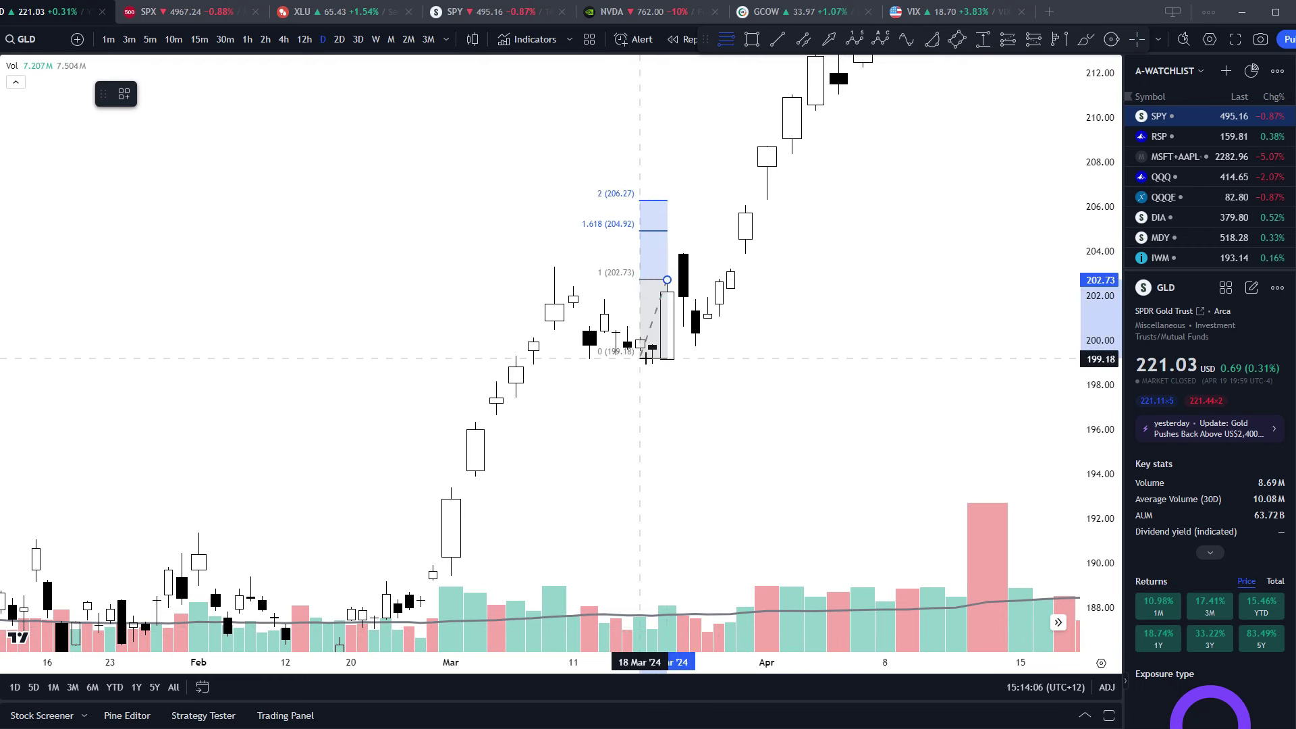
left_click(649, 361)
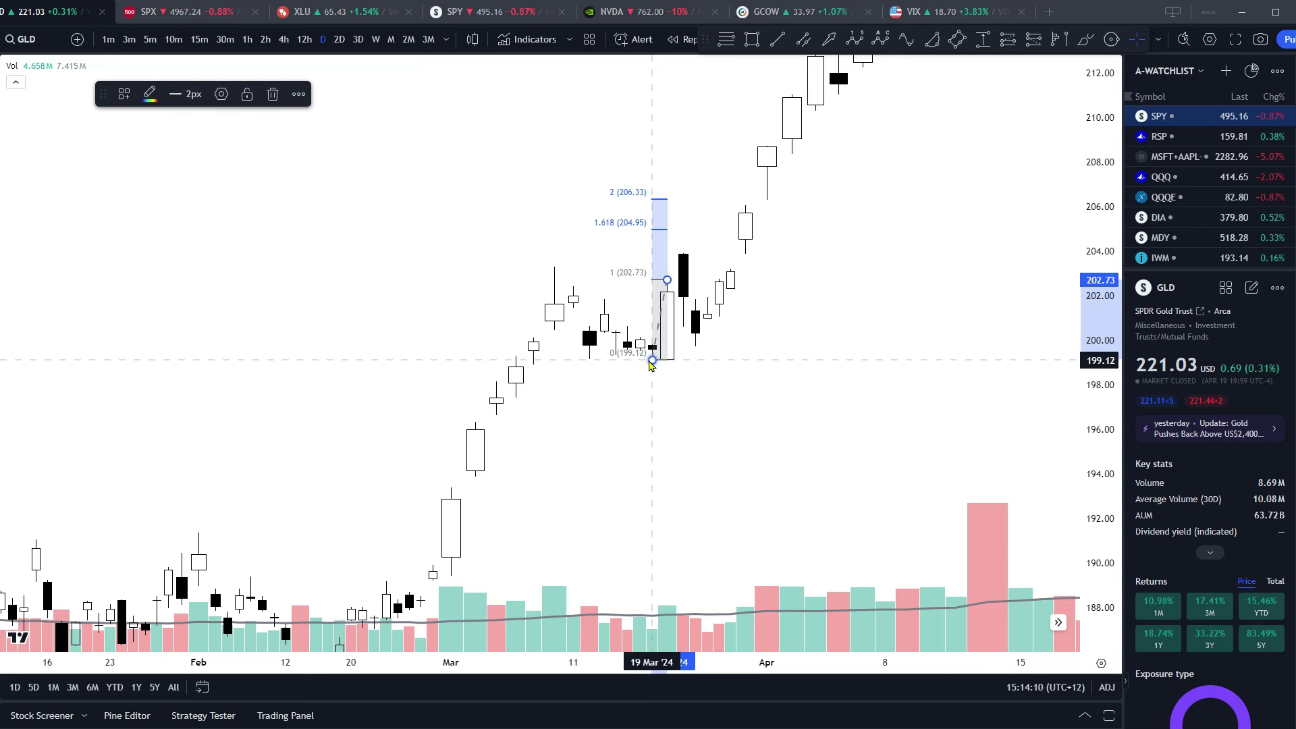
- Place a GLD long position at the 25 March candle with entry 201.15, stop just below the 0 level and target at the 1.618 level (204.95)
left_click(706, 372)
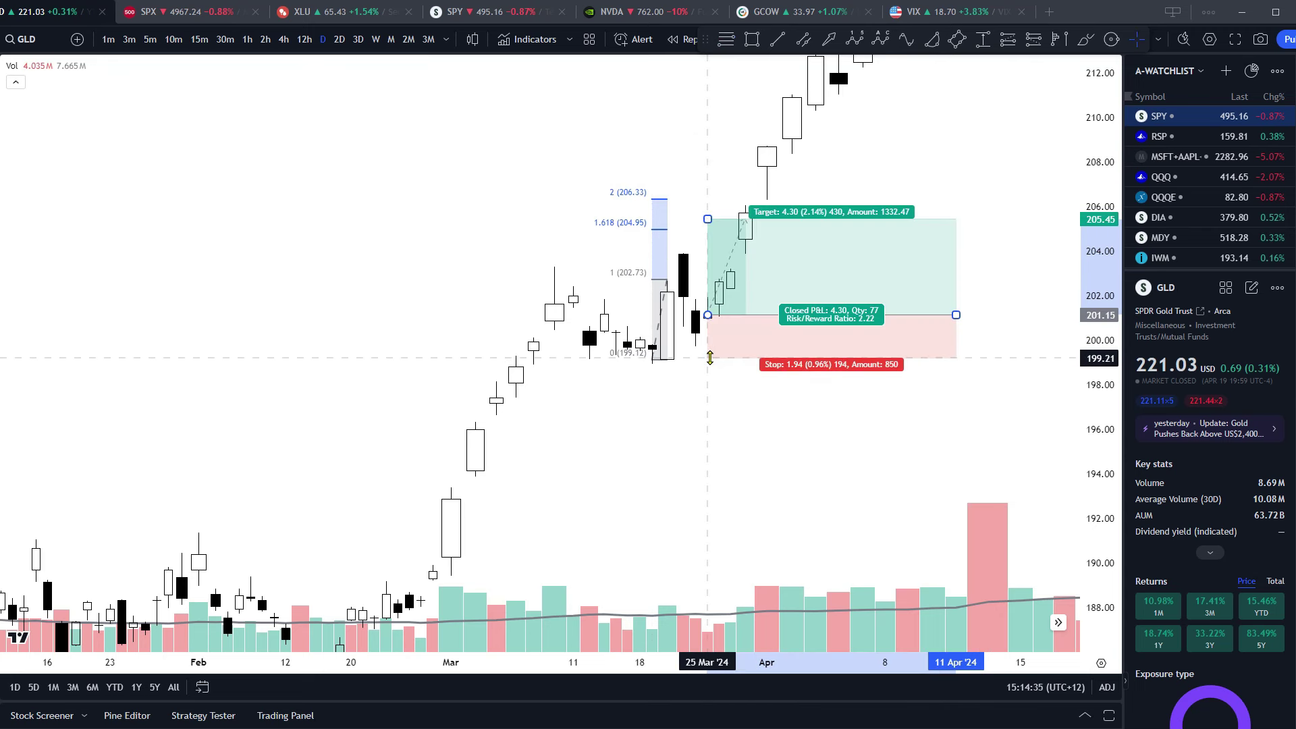
left_click_drag(710, 358, 709, 365)
left_click_drag(707, 220, 708, 230)
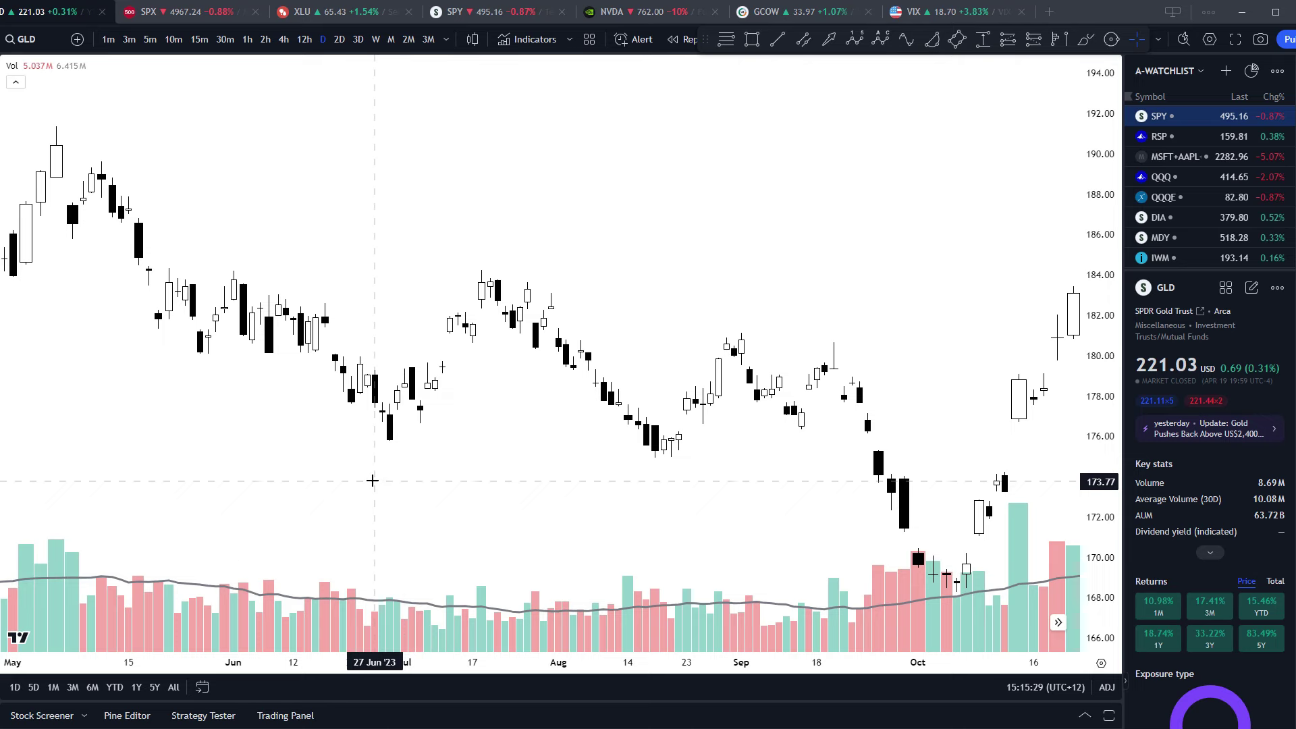
- Look back through the older GLD and AAPL daily price history for high-volume candles
left_click_drag(263, 457, 637, 440)
left_click_drag(466, 443, 759, 446)
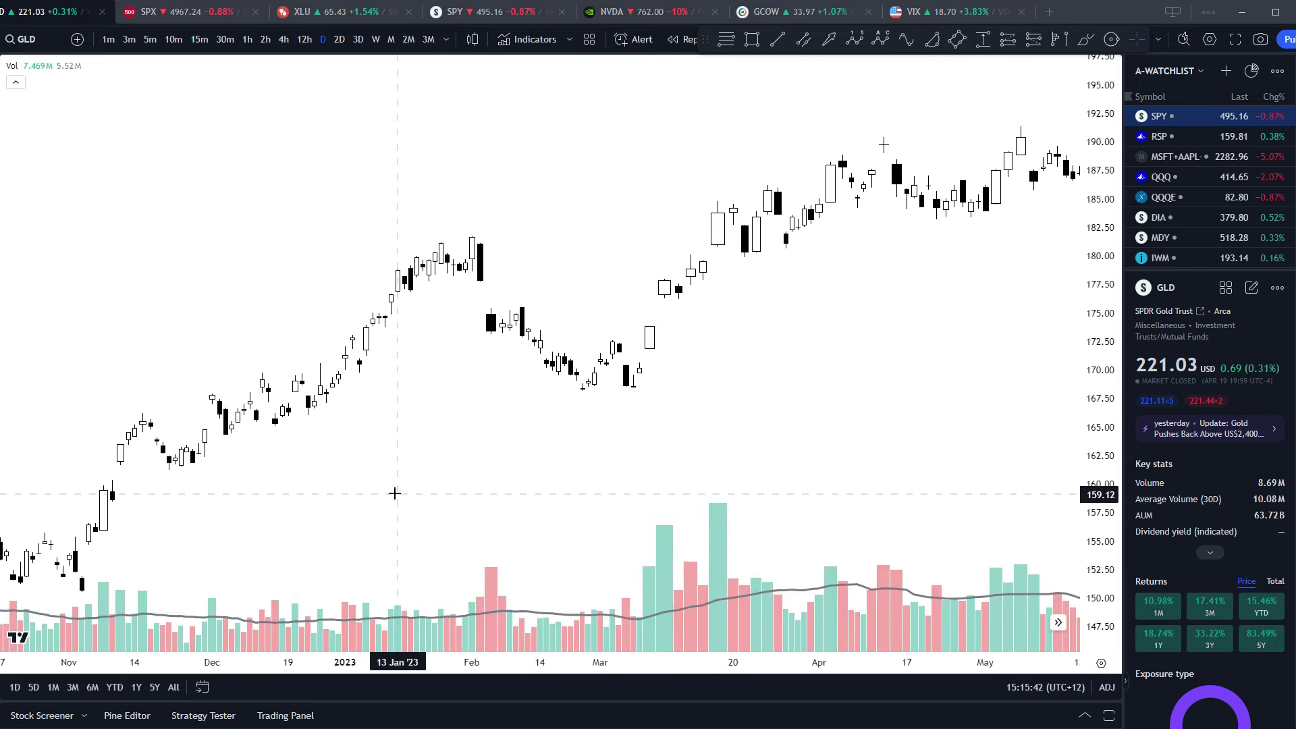
left_click_drag(394, 498, 1056, 454)
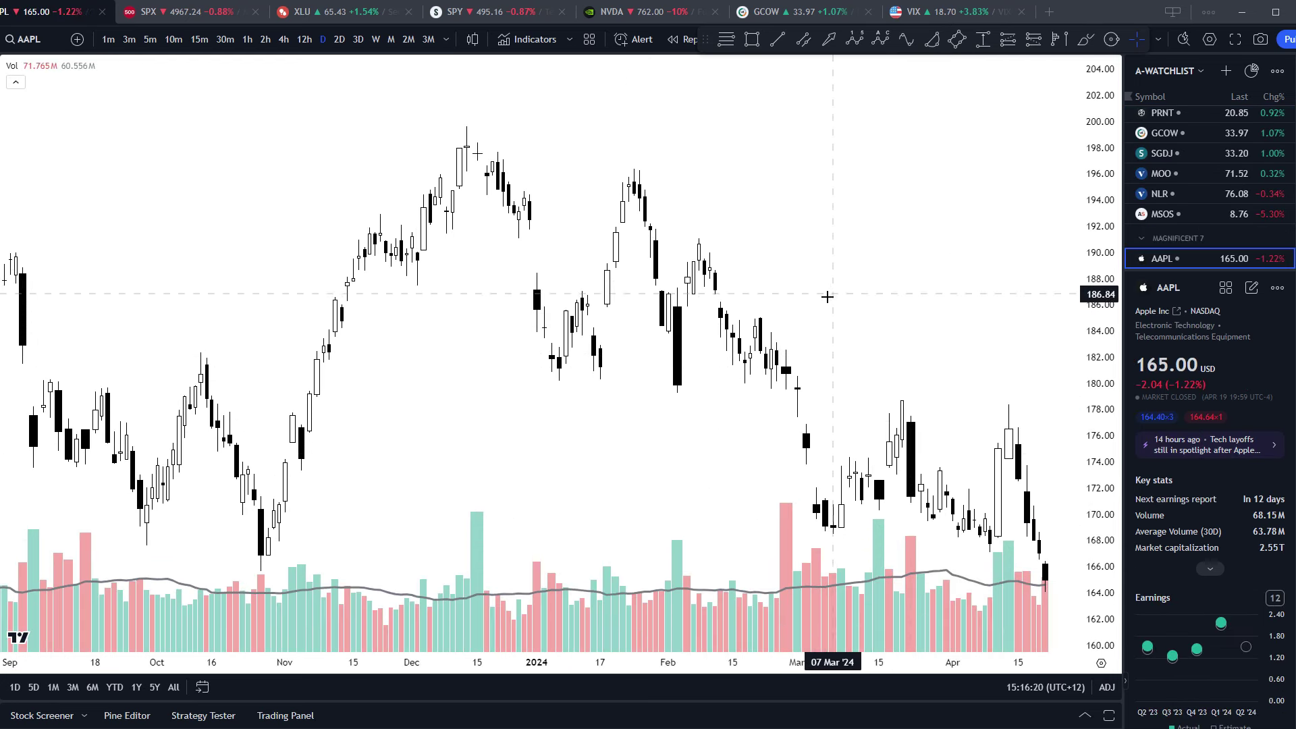
scroll(825, 283, "up", 3)
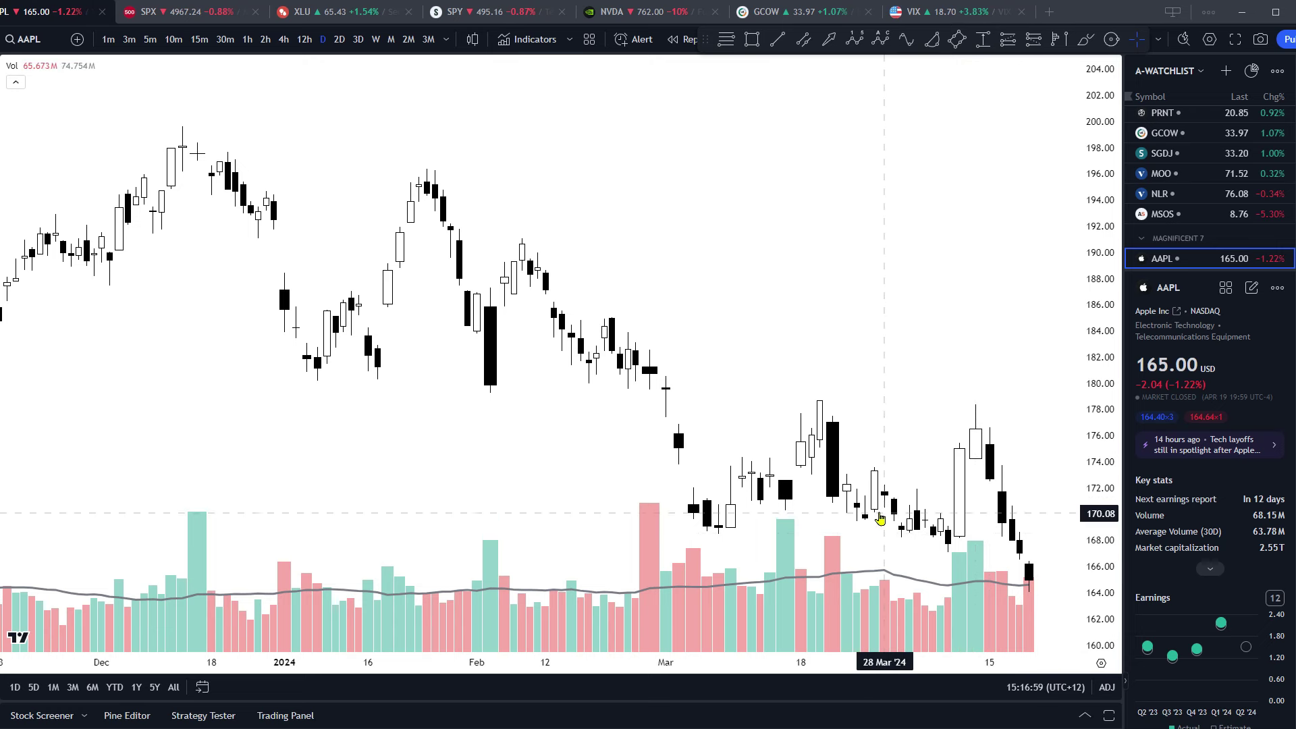
scroll(660, 399, "left", 10)
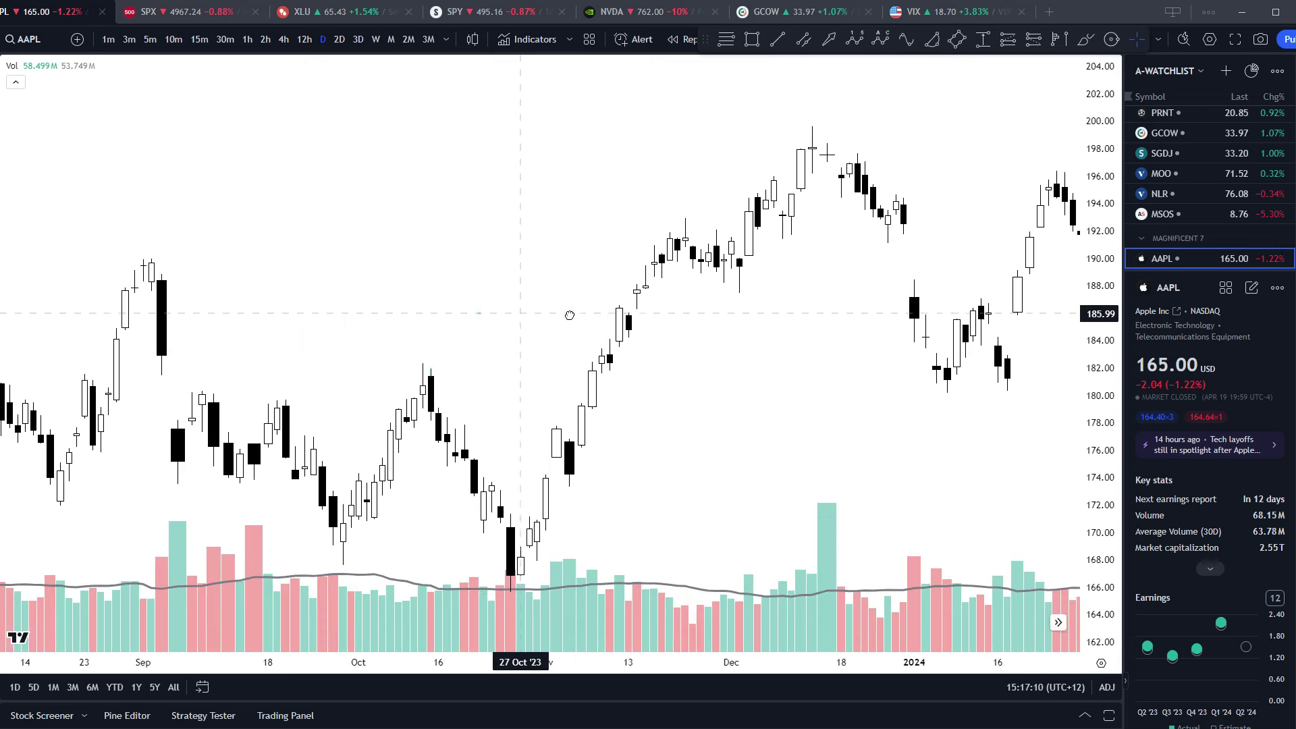
left_click_drag(569, 315, 715, 537)
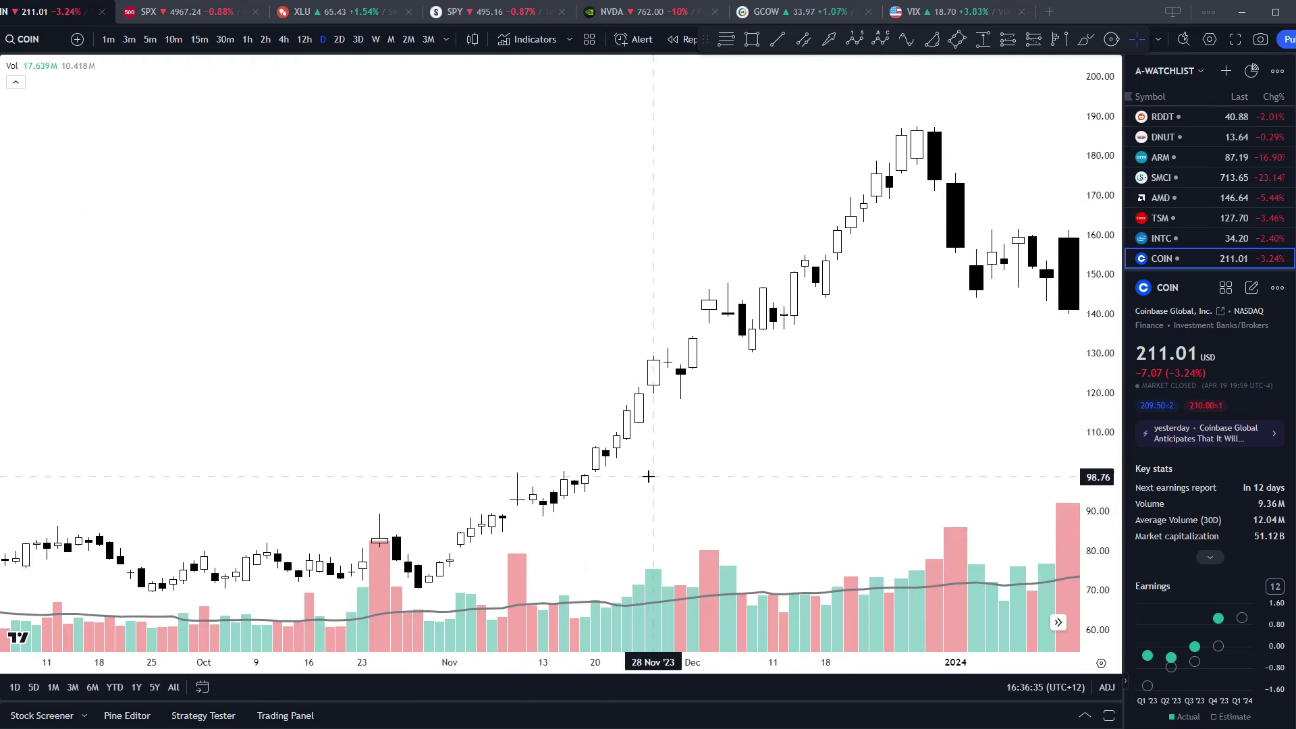
- Draw a Fibonacci retracement on COIN's 29 August 2023 high-volume candle, from its high at 86.35 down to its low
left_click_drag(648, 476, 777, 476)
left_click_drag(509, 389, 688, 384)
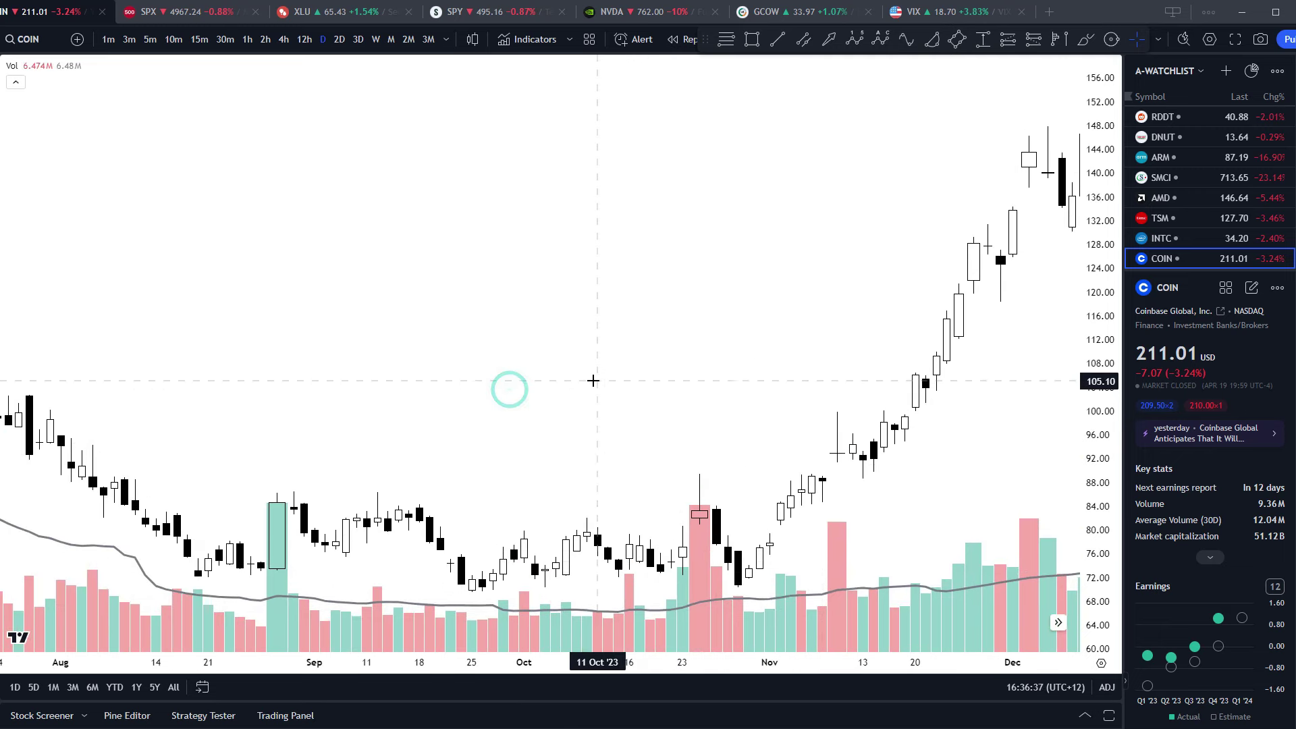
left_click_drag(524, 335, 604, 329)
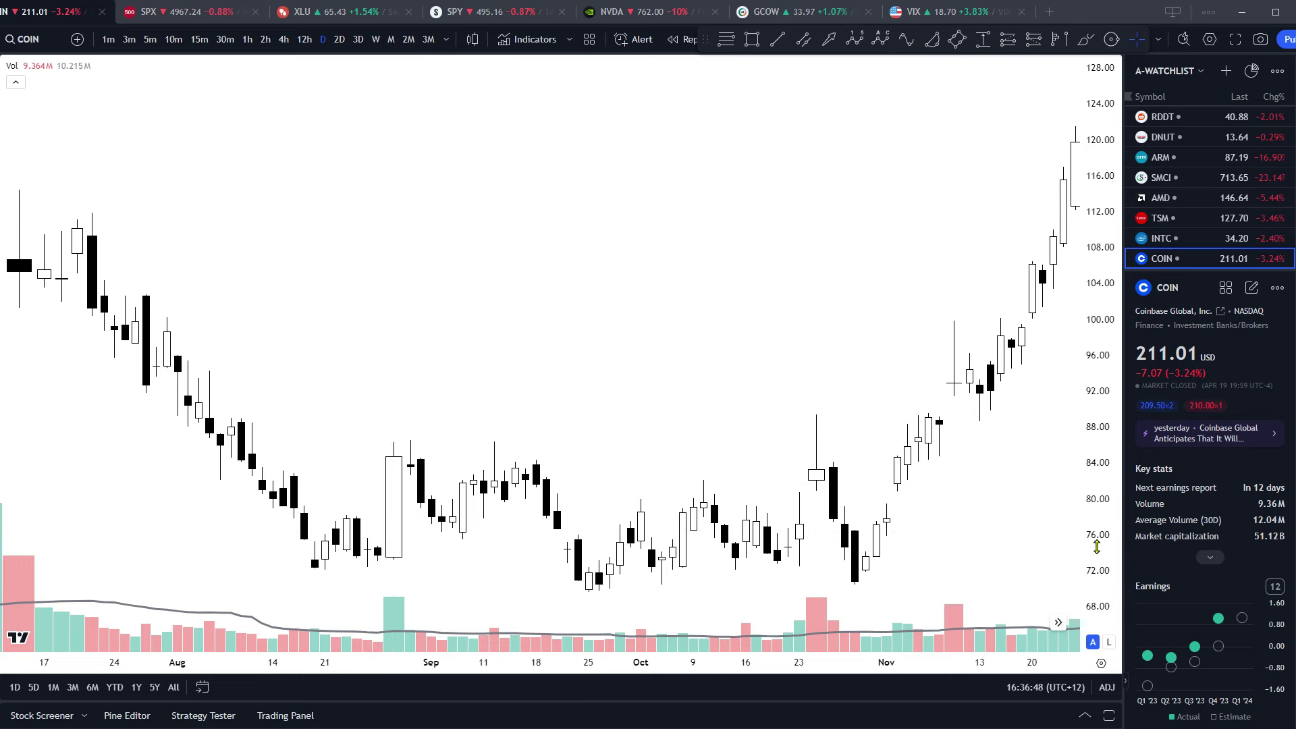
left_click_drag(1097, 547, 1097, 530)
scroll(593, 376, "up", 1)
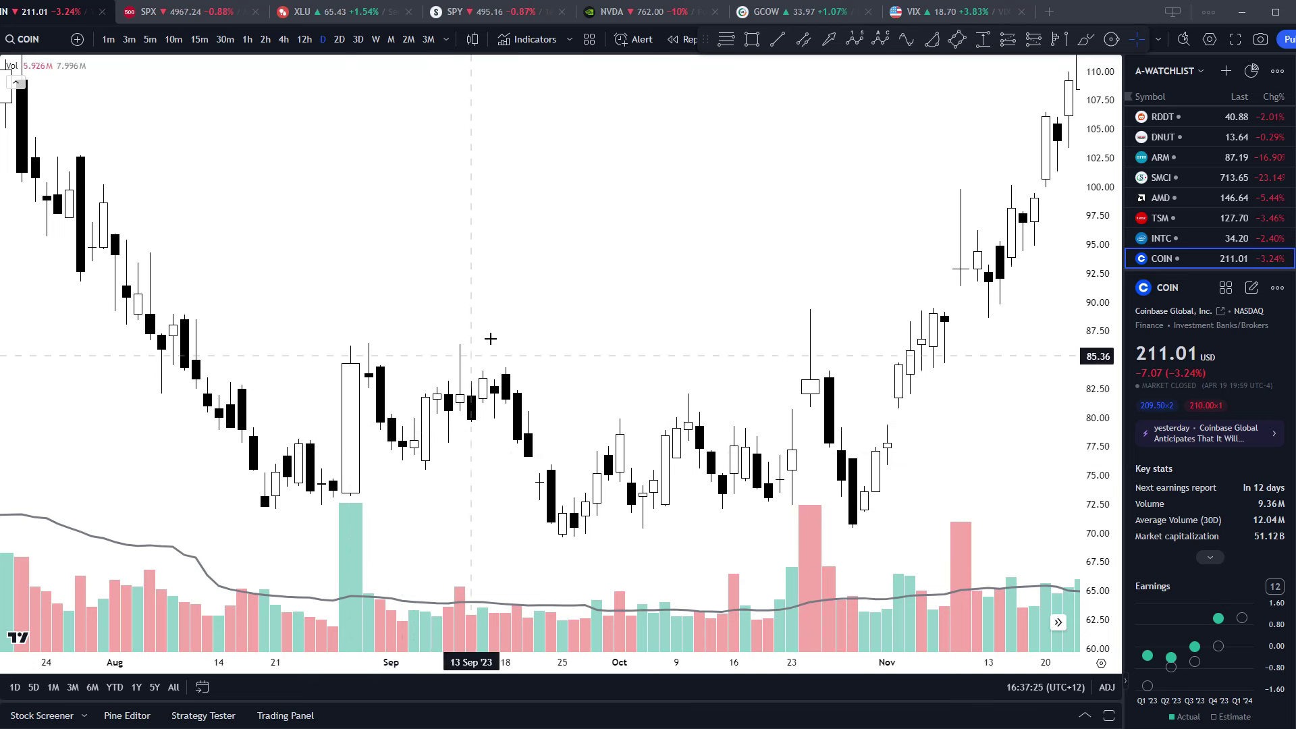
left_click(726, 40)
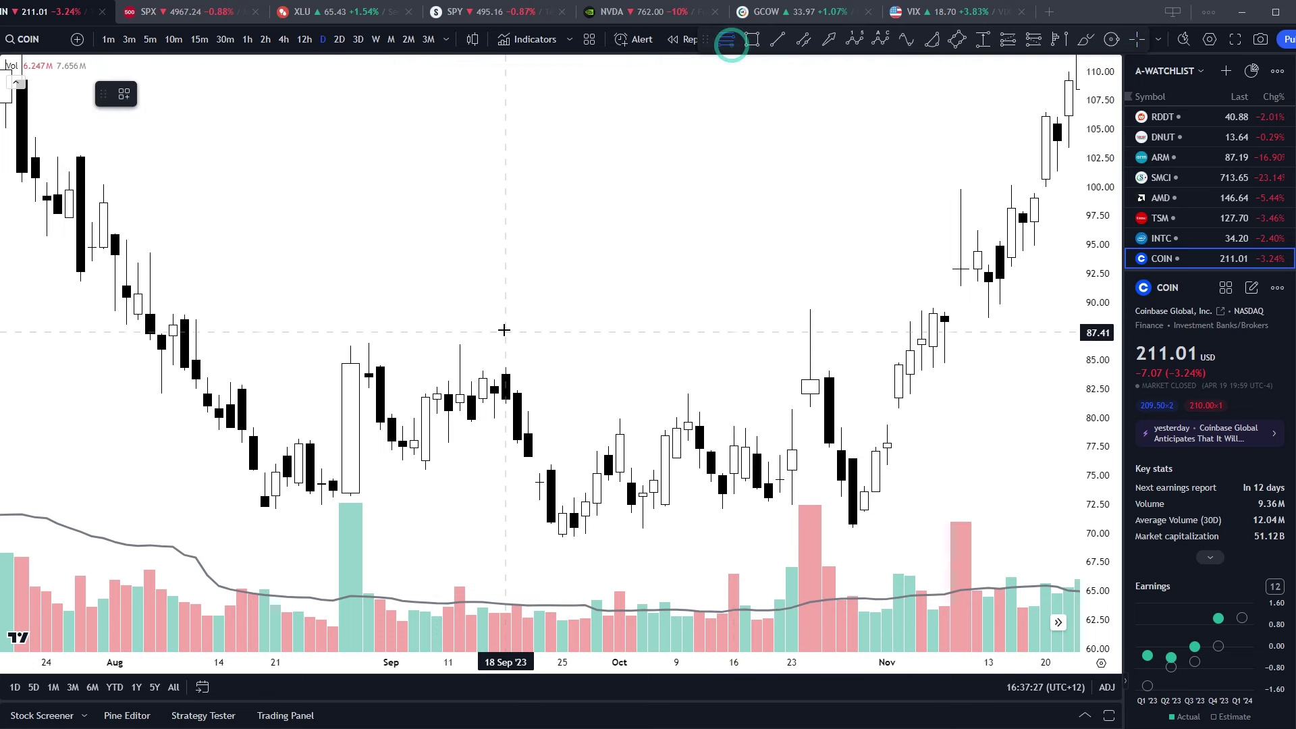
left_click(350, 345)
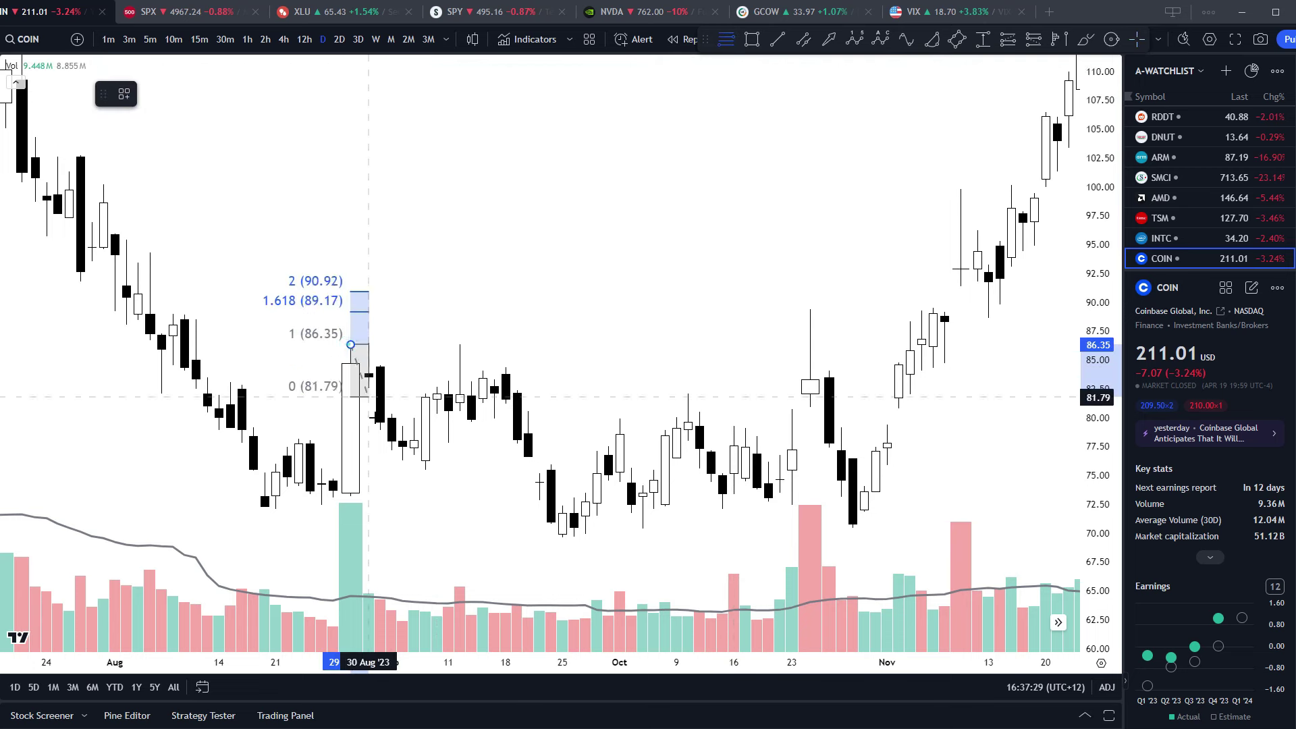
left_click(322, 497)
- Place a COIN long position at the 5 September candle with entry 77.47, stop 72.90 and target at 94.43
left_click(1008, 40)
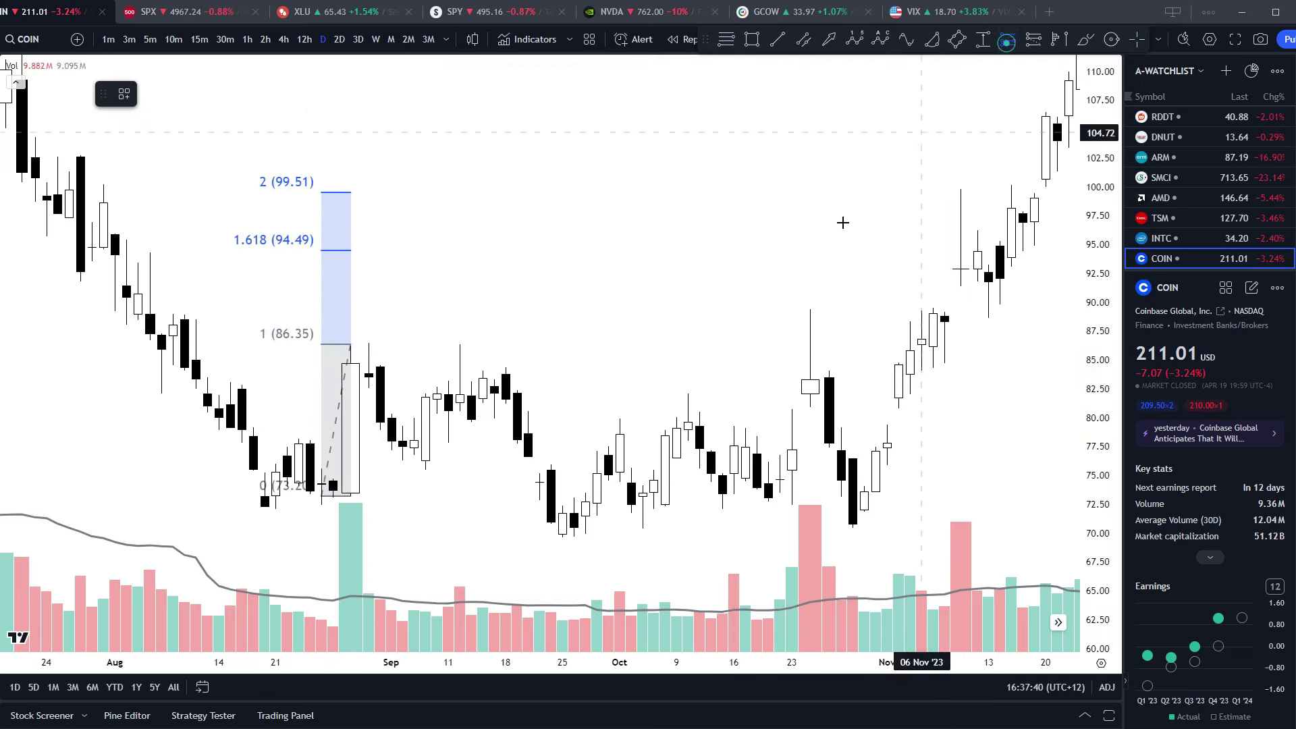
left_click(403, 447)
left_click_drag(401, 551, 394, 500)
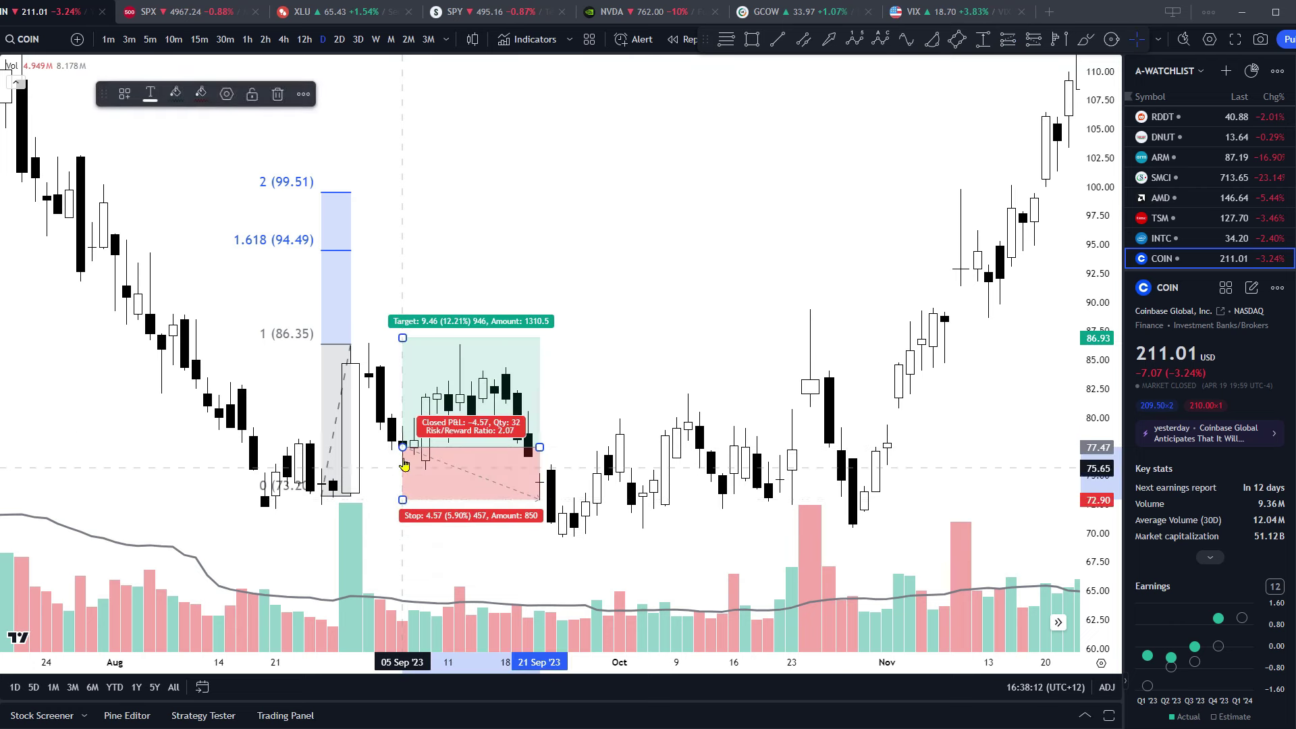
left_click_drag(403, 338, 399, 252)
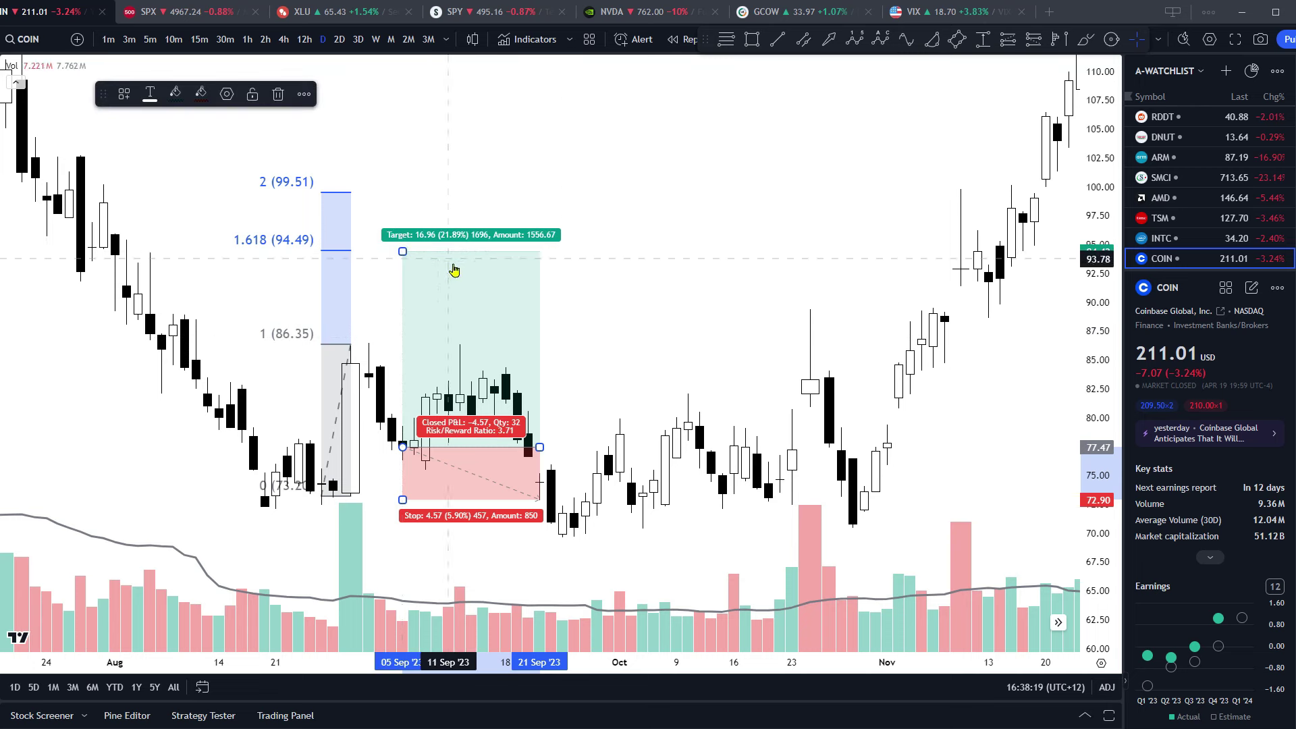
- Set the text size of the COIN long position's labels to 16
double_click(479, 449)
left_click(645, 388)
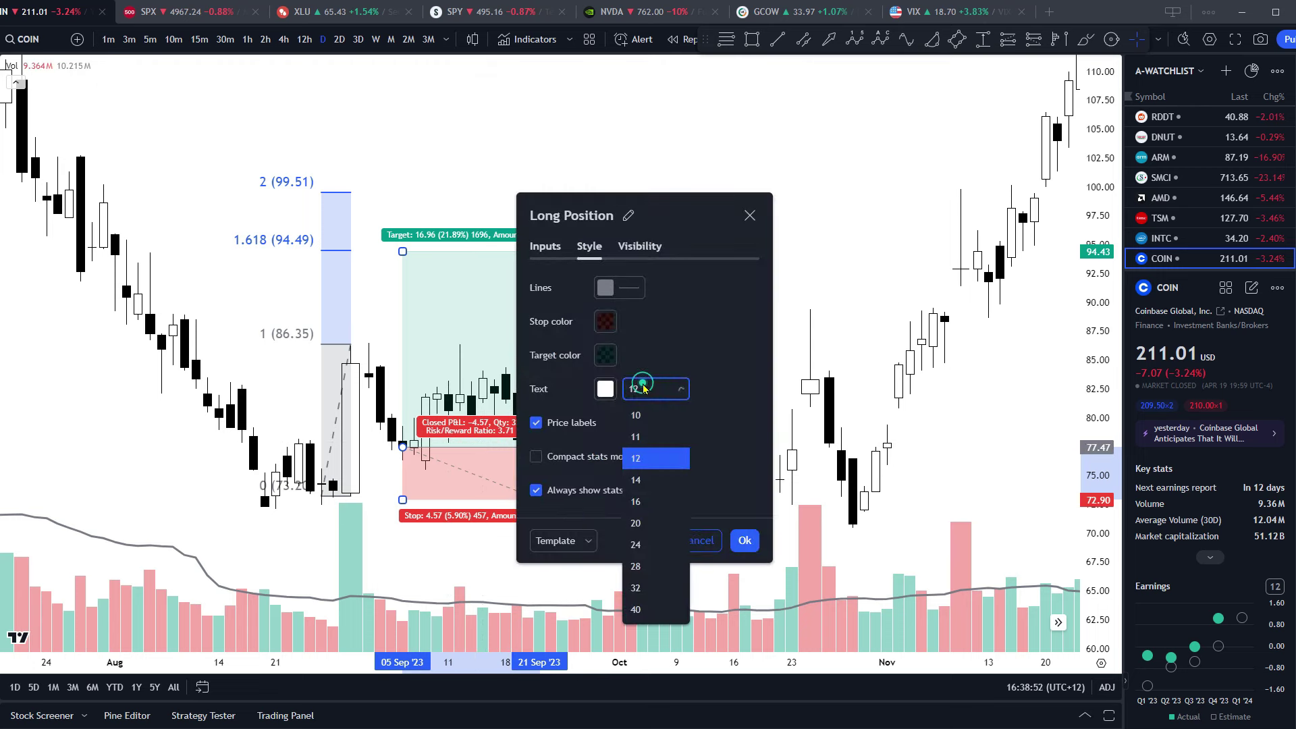
left_click(648, 505)
left_click(744, 540)
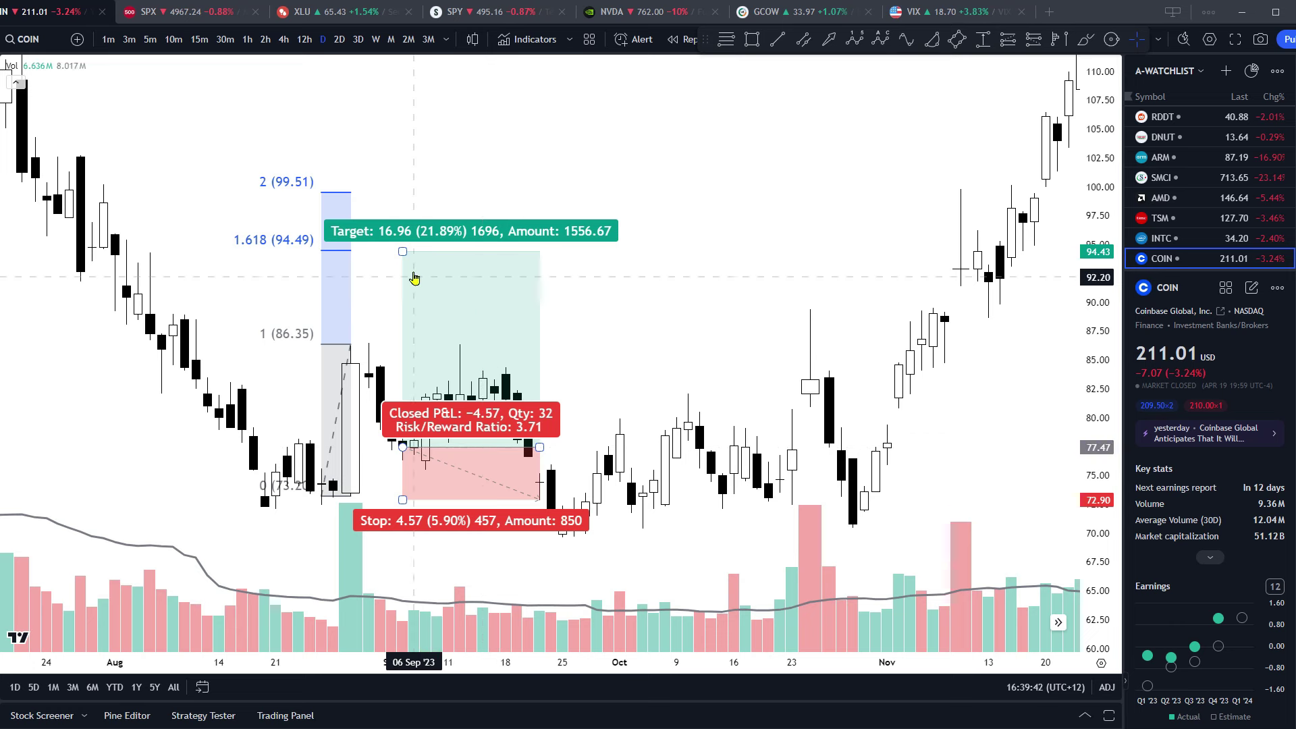
- Move the COIN long position's target to 84.66, then near the 1 level (86.35), then 96.82, and finally near the 1.618 level (94.49)
left_click_drag(403, 252, 411, 368)
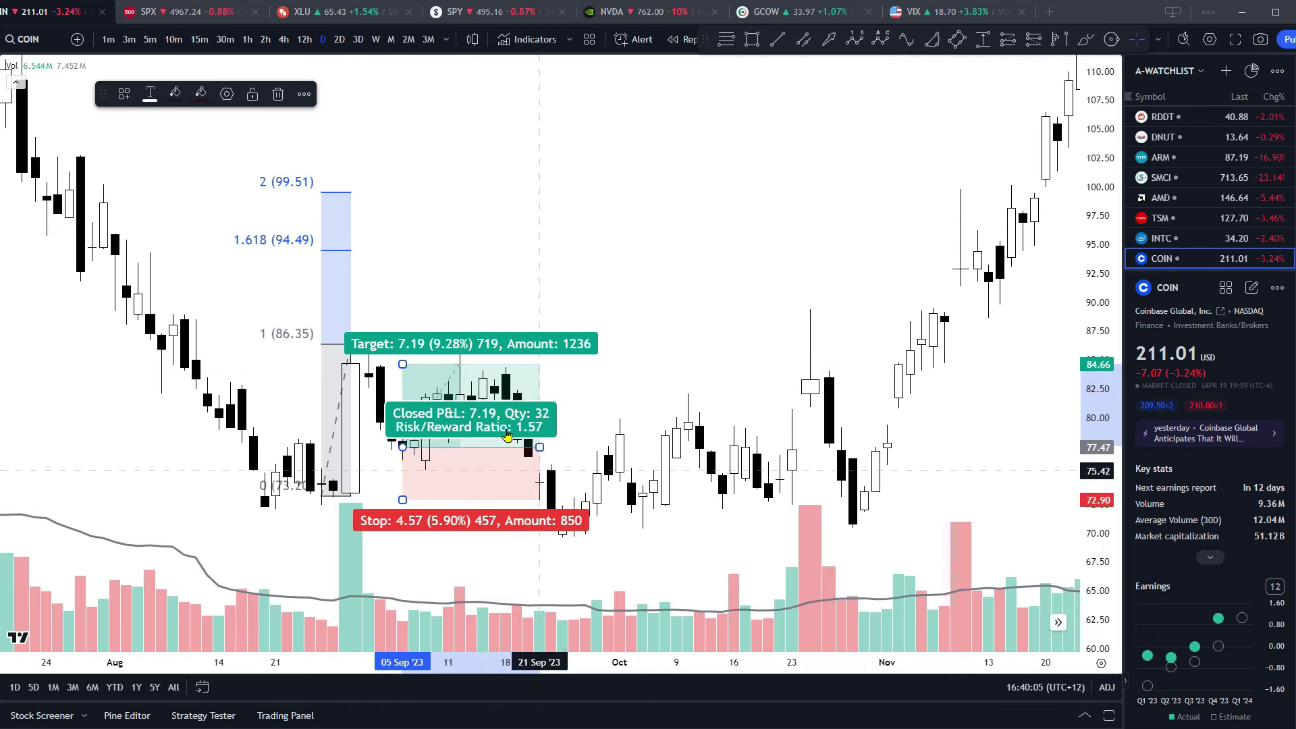
mouse_move(403, 364)
left_mouse_down()
mouse_move(405, 189)
mouse_move(399, 344)
left_mouse_up()
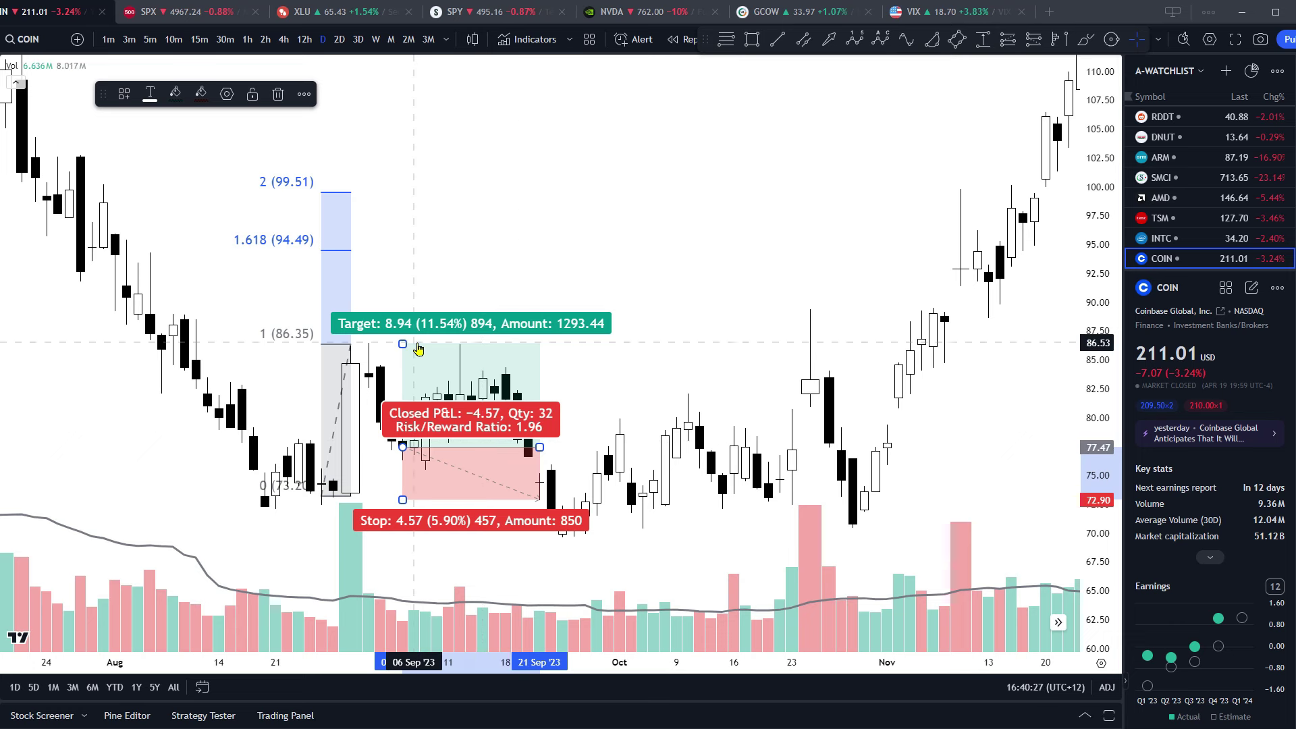
left_click_drag(404, 344, 395, 224)
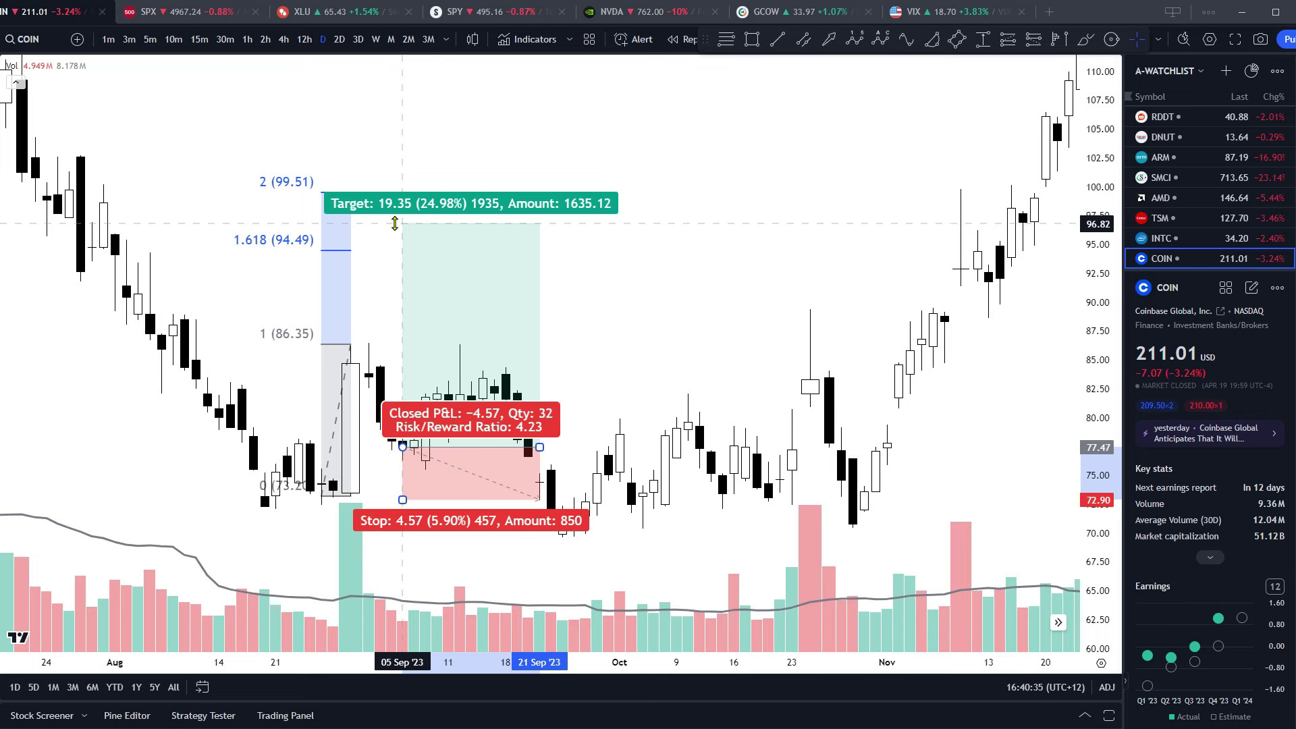
left_click_drag(395, 224, 395, 245)
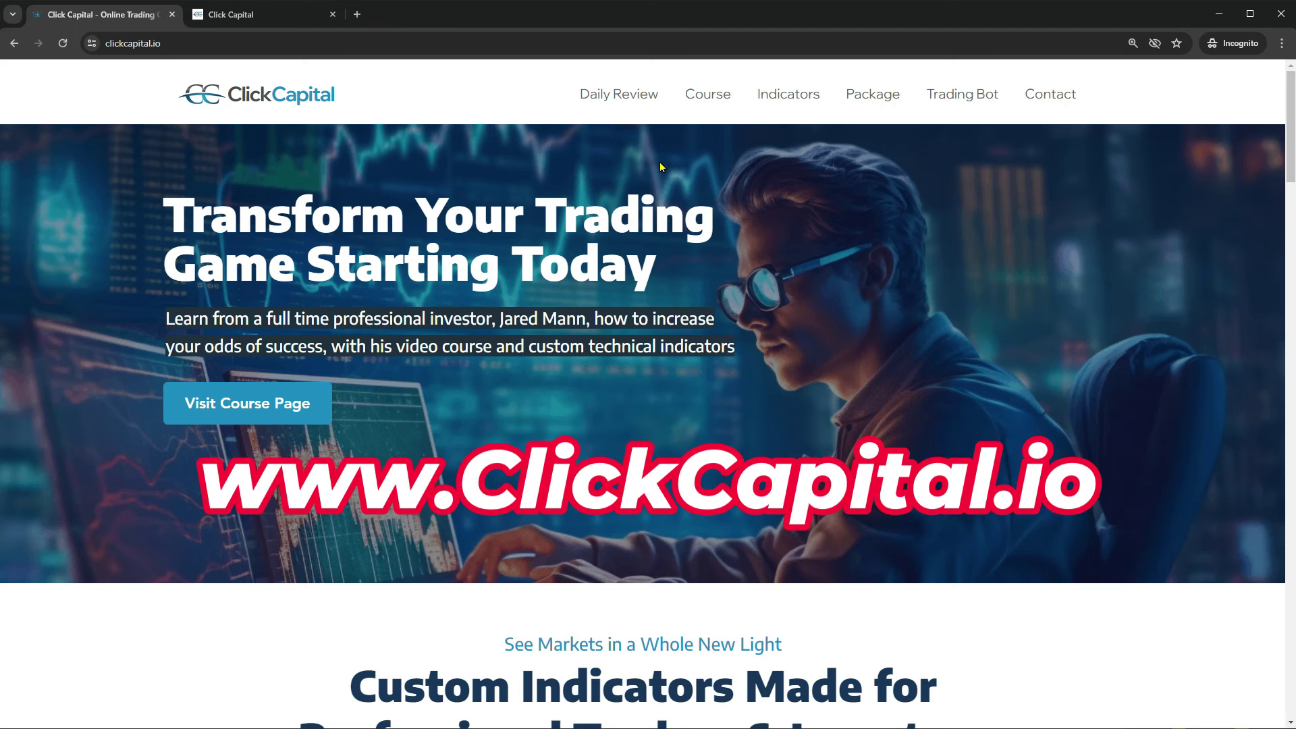
- Switch to the Click Capital website in the browser and open its Course page
left_click(718, 102)
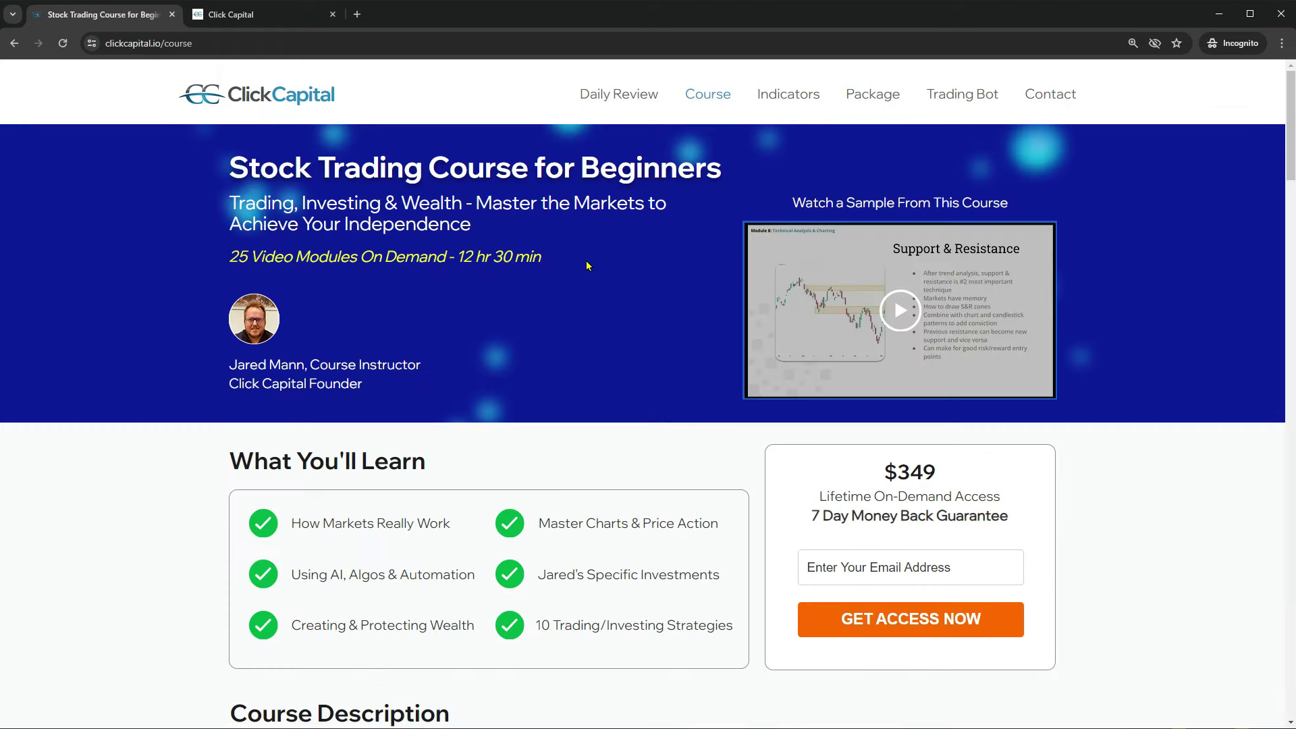